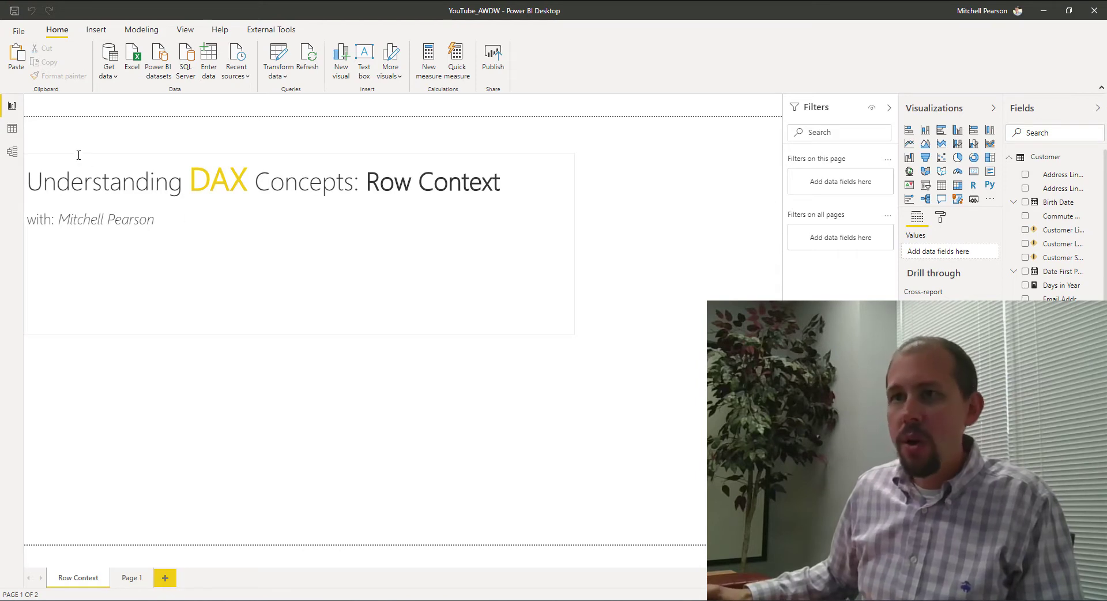
- Examine the Full Name column's formula in the Customer table's data, and open the model view of the table relationships
{"action": "left_click", "coordinate": [12, 132]}
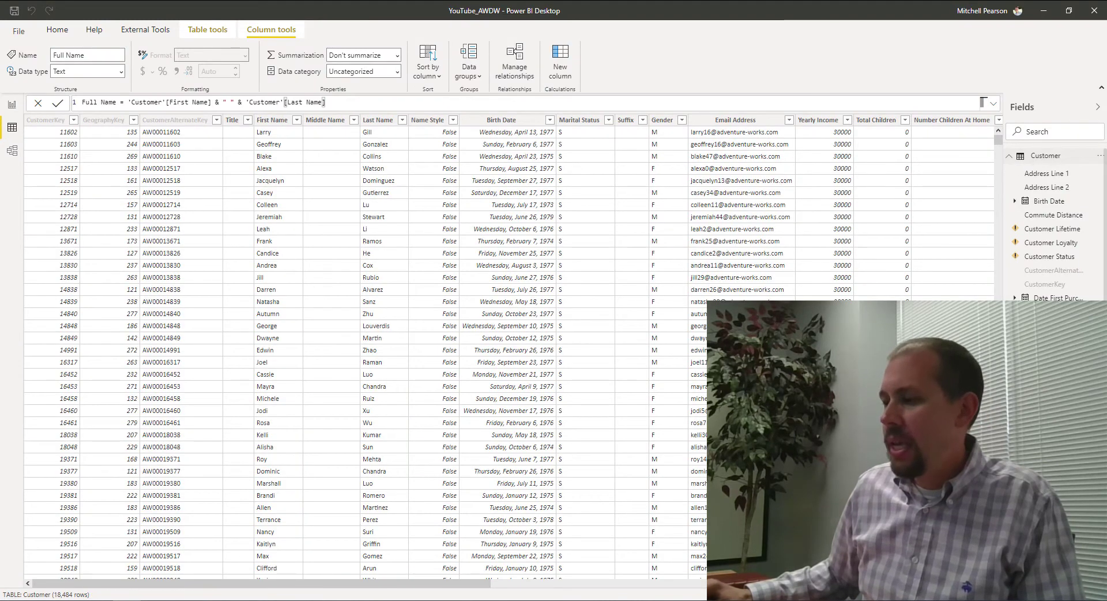
{"action": "left_click", "coordinate": [1032, 158]}
{"action": "left_click_drag", "start_coordinate": [457, 584], "coordinate": [954, 584]}
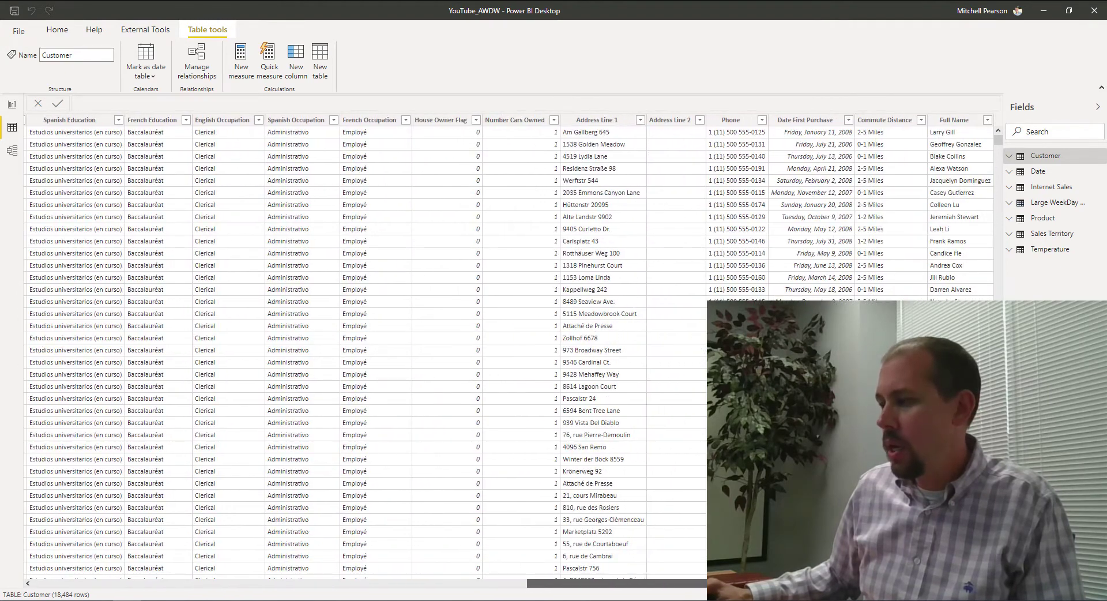
{"action": "left_click", "coordinate": [955, 120]}
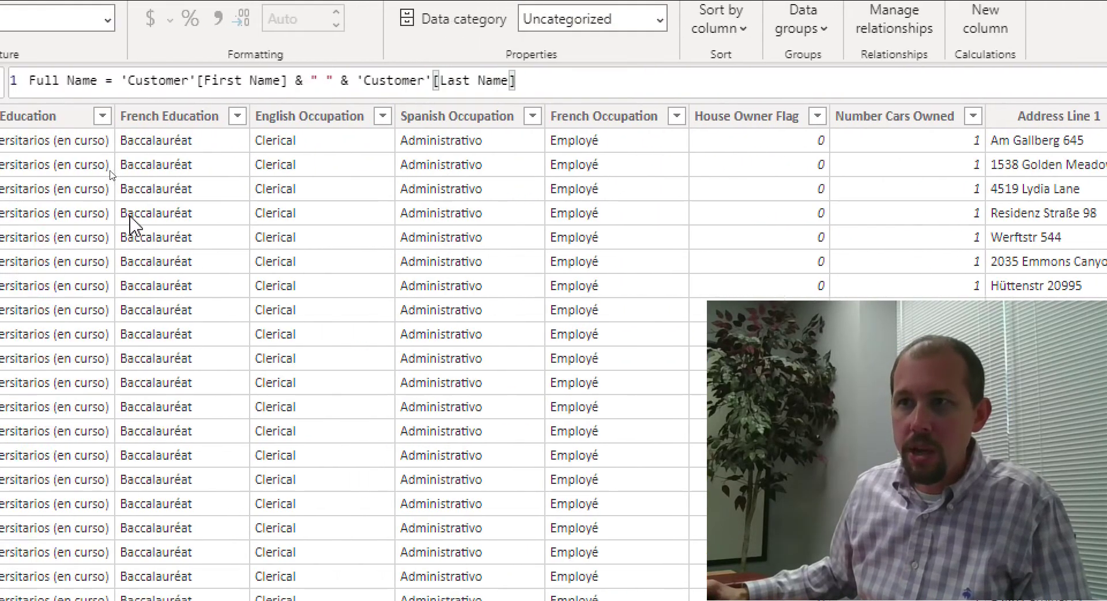
{"action": "left_click", "coordinate": [26, 178]}
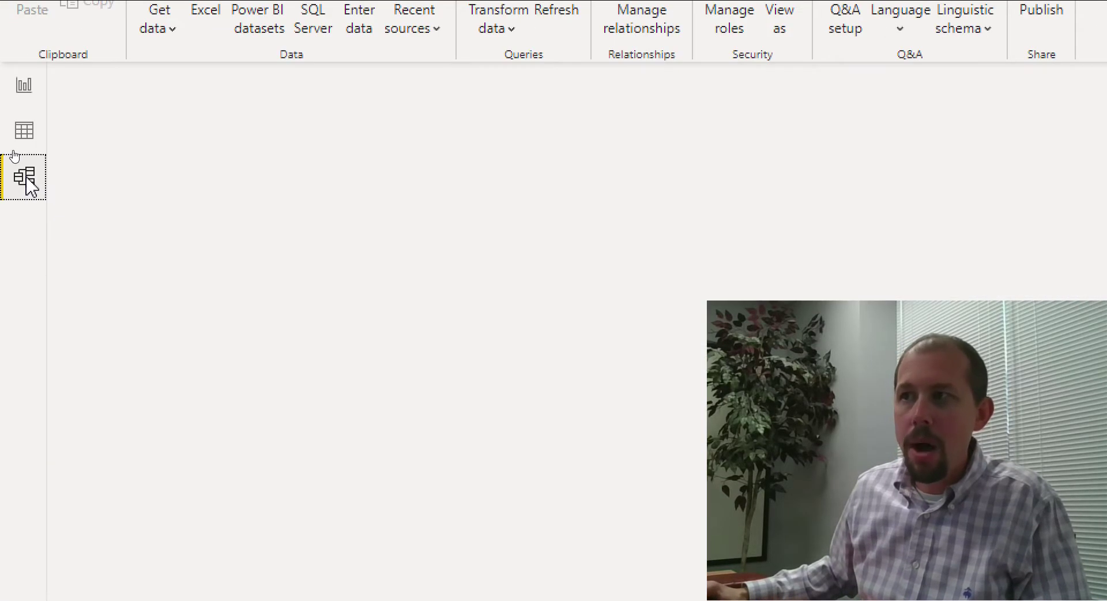
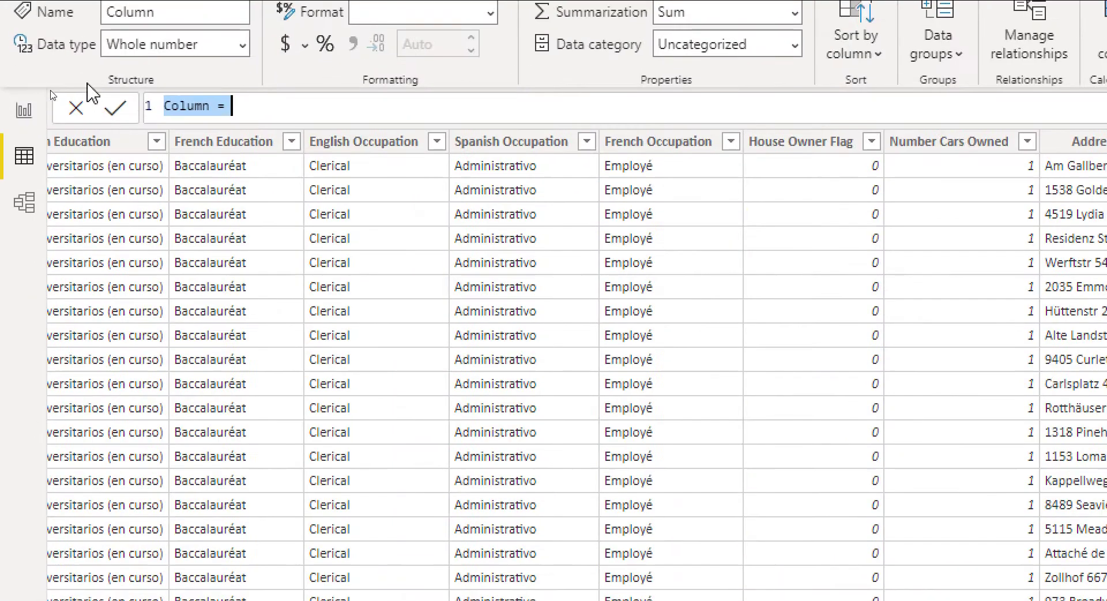
- Name the new calculated column in the Customer table Last Order Date and start a new line for its expression
{"action": "key", "text": "BackSpace"}
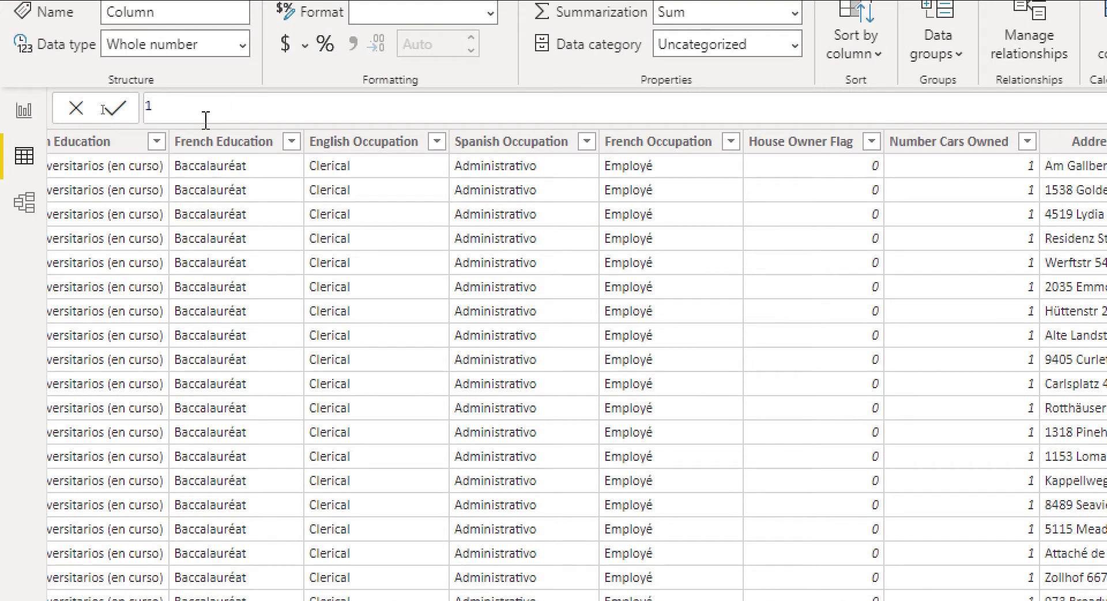
{"action": "type", "text": "Las"}
{"action": "key", "text": "BackSpace"}
{"action": "key", "text": "BackSpace"}
{"action": "key", "text": "BackSpace"}
{"action": "type", "text": "Last Order Date ="}
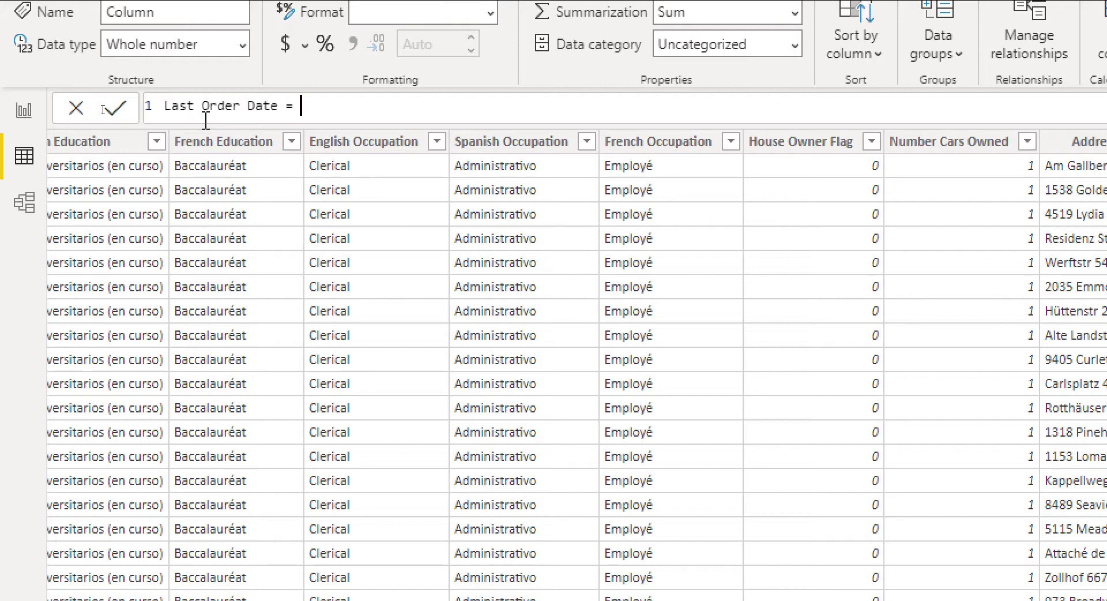
{"action": "key", "text": "Return"}
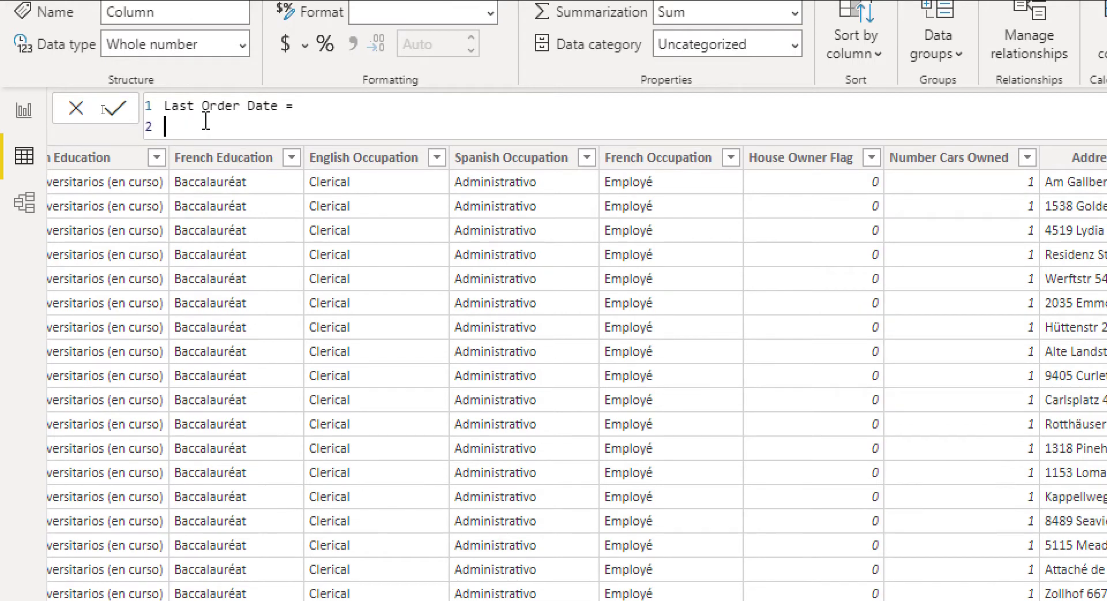
- Define the Last Order Date column as MAX('Internet Sales'[Order Date]) and commit the formula
{"action": "type", "text": "M"}
{"action": "key", "text": "BackSpace"}
{"action": "type", "text": "MAX("}
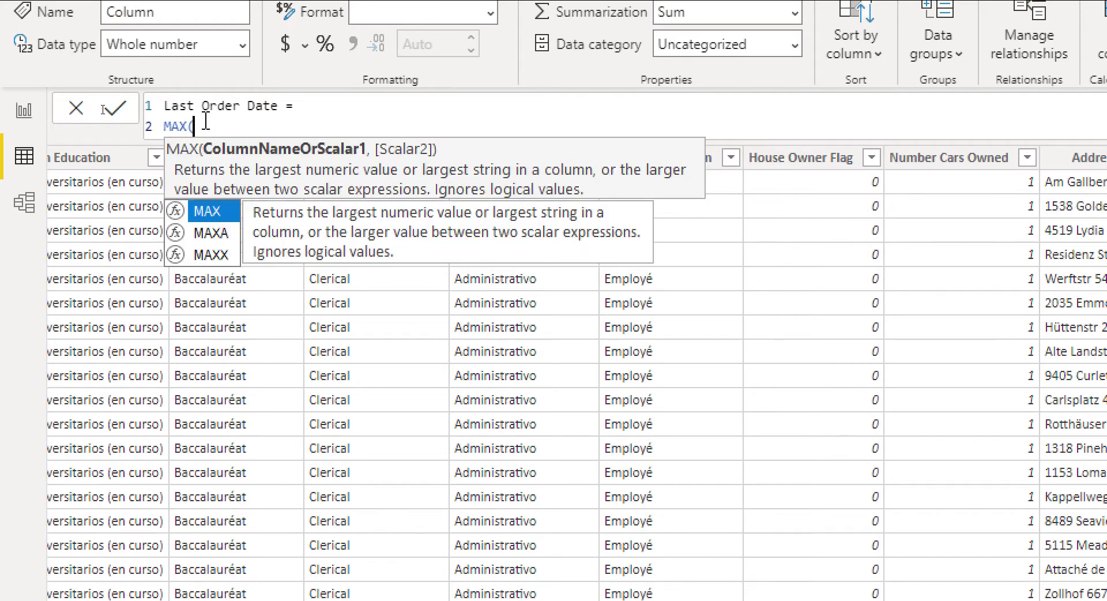
{"action": "type", "text": "'INTER"}
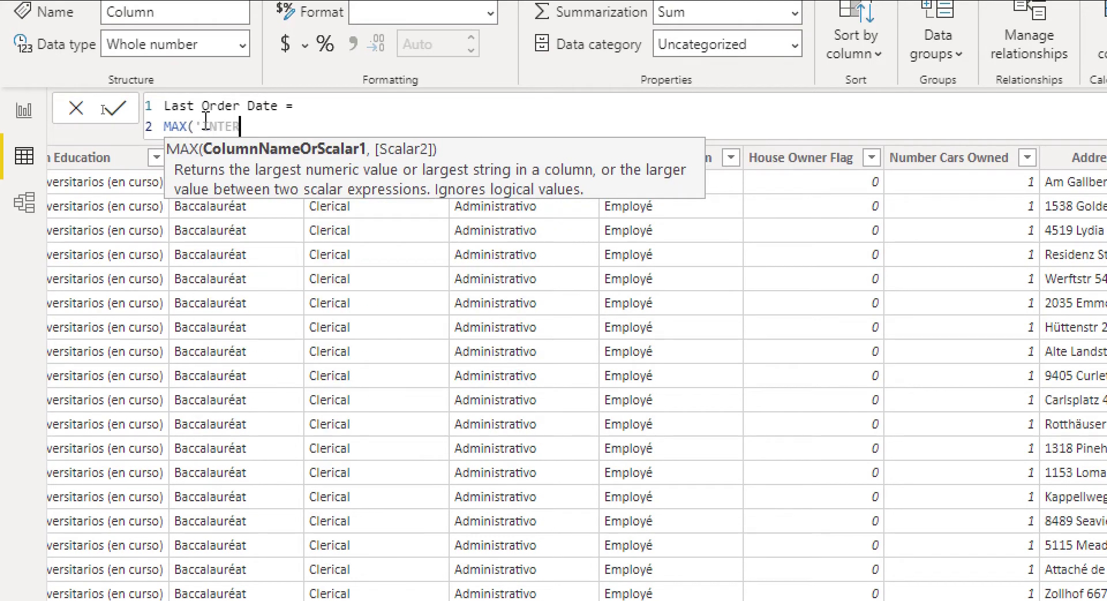
{"action": "key", "text": "Tab"}
{"action": "type", "text": "["}
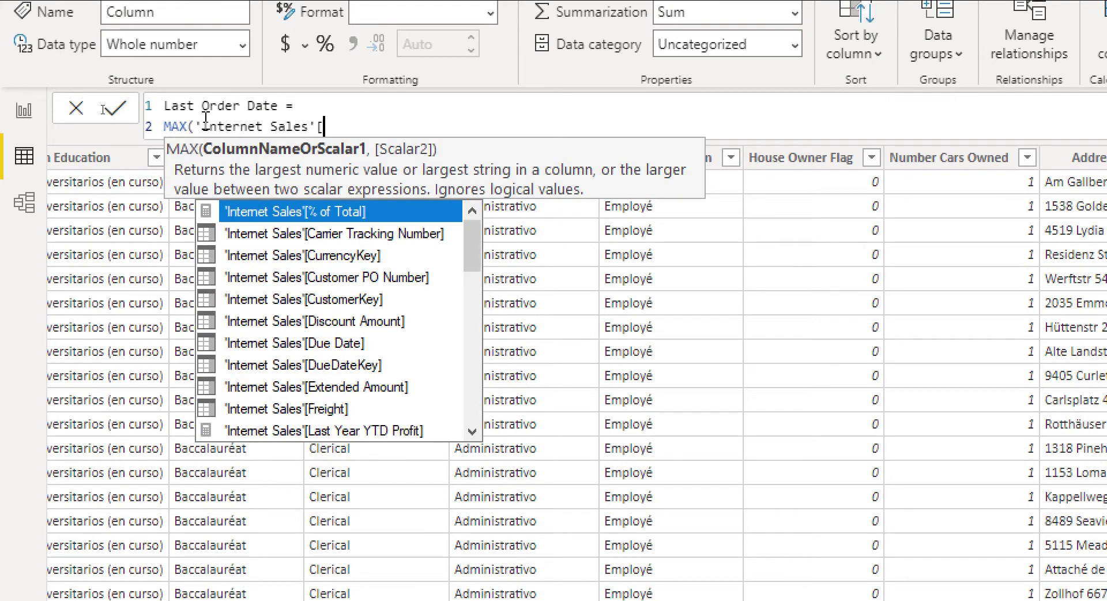
{"action": "type", "text": "OR"}
{"action": "key", "text": "Tab"}
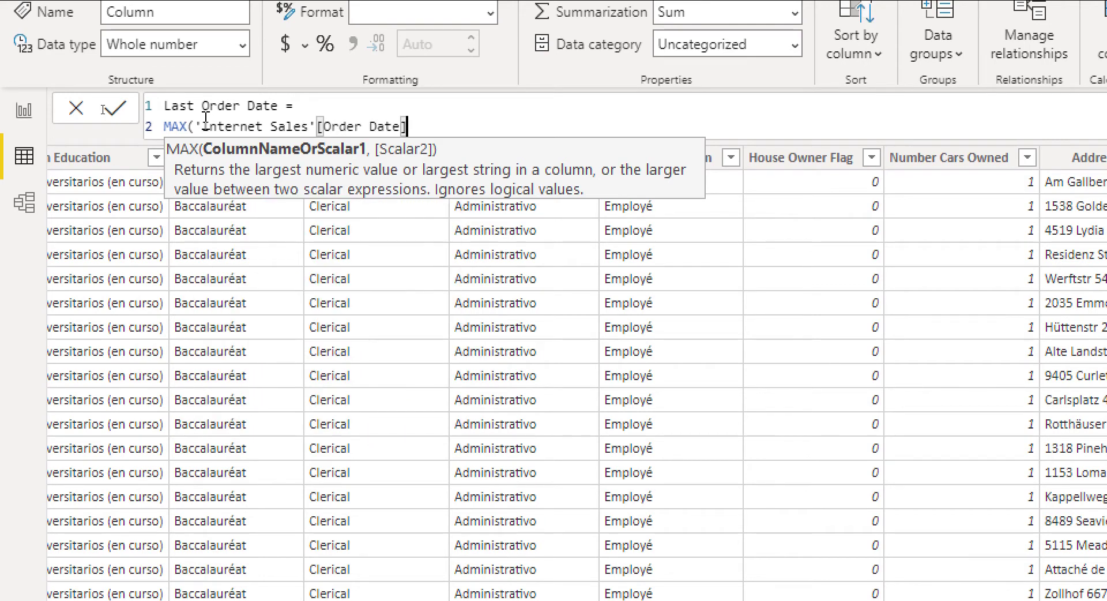
{"action": "type", "text": ")"}
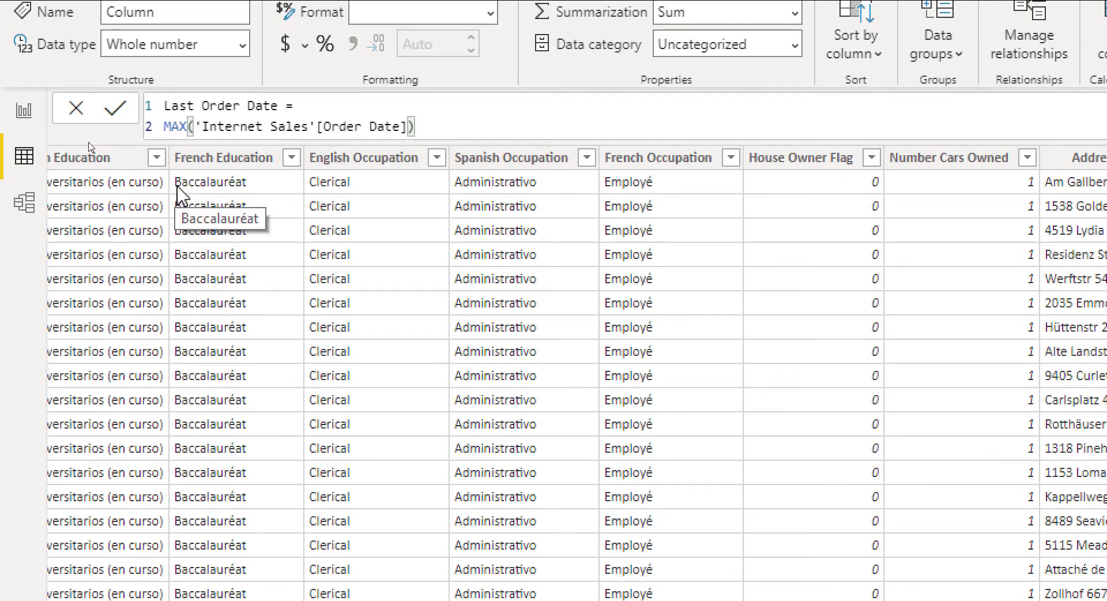
{"action": "key", "text": "Return"}
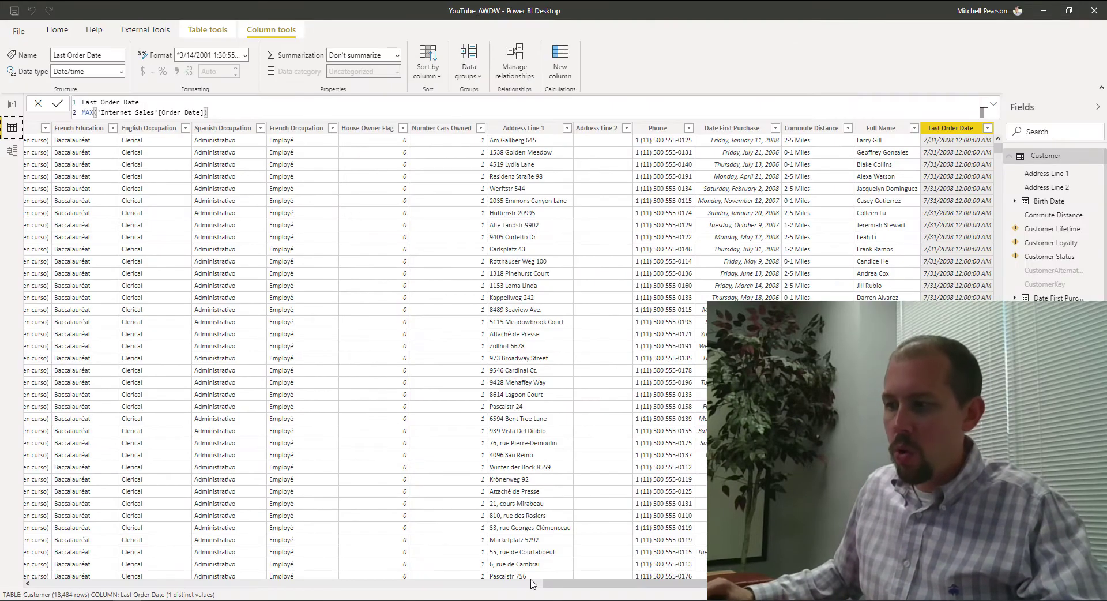
- Compare the first customer rows by CustomerKey with their values in the Last Order Date column
{"action": "left_click_drag", "start_coordinate": [507, 583], "coordinate": [197, 573]}
{"action": "left_click", "coordinate": [198, 576]}
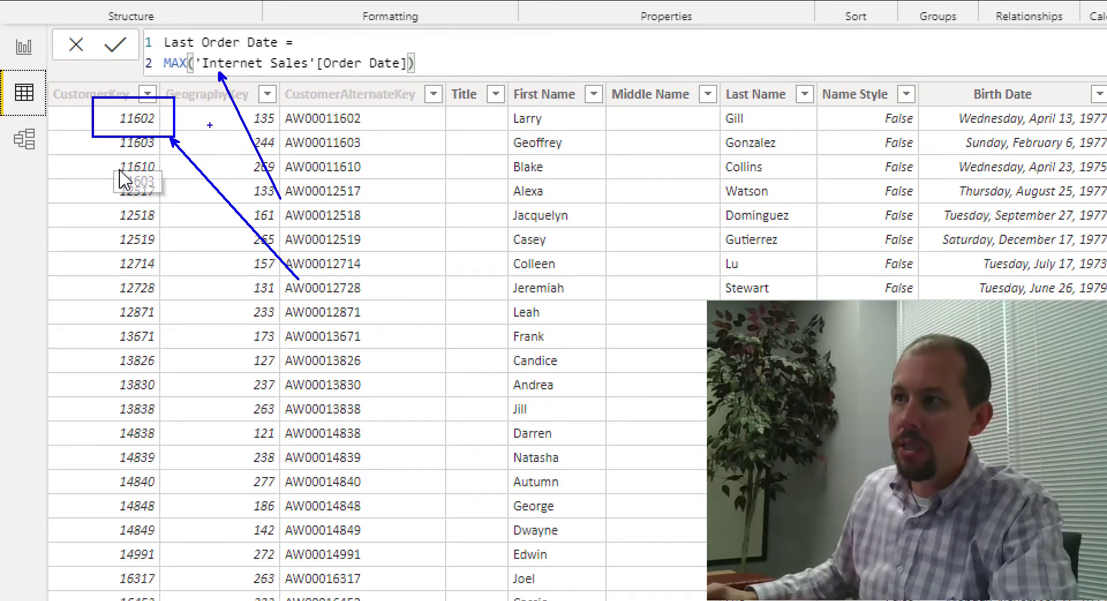
{"action": "mouse_move", "coordinate": [159, 147]}
{"action": "left_mouse_down"}
{"action": "mouse_move", "coordinate": [115, 129]}
{"action": "mouse_move", "coordinate": [113, 165]}
{"action": "mouse_move", "coordinate": [157, 152]}
{"action": "mouse_move", "coordinate": [142, 169]}
{"action": "mouse_move", "coordinate": [109, 172]}
{"action": "mouse_move", "coordinate": [175, 172]}
{"action": "left_mouse_up"}
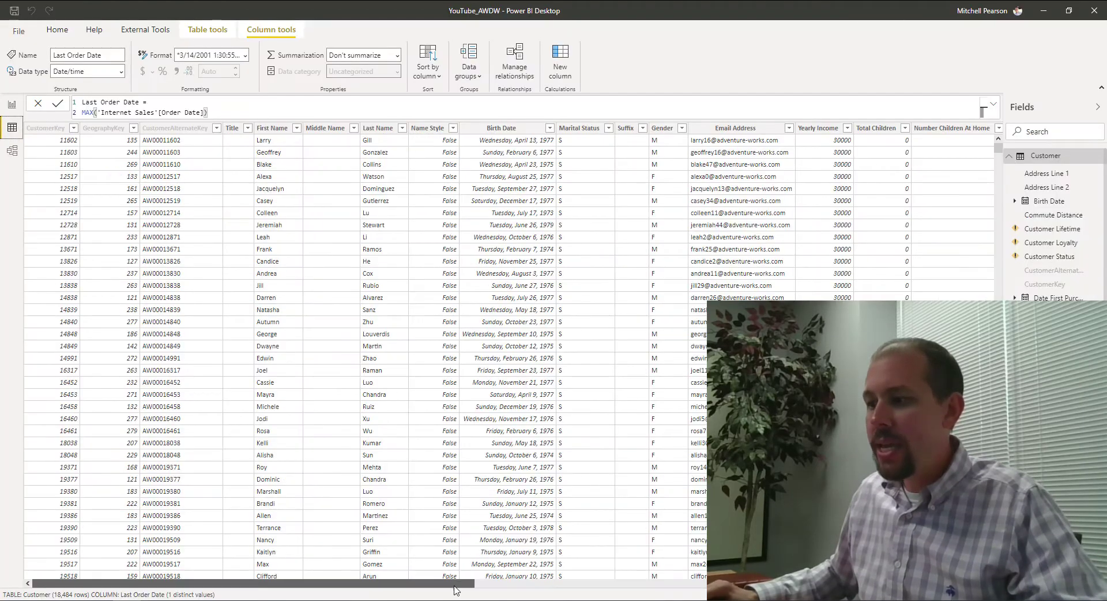
{"action": "mouse_move", "coordinate": [452, 583]}
{"action": "left_mouse_down"}
{"action": "mouse_move", "coordinate": [709, 583]}
{"action": "mouse_move", "coordinate": [939, 346]}
{"action": "mouse_move", "coordinate": [950, 173]}
{"action": "left_mouse_up"}
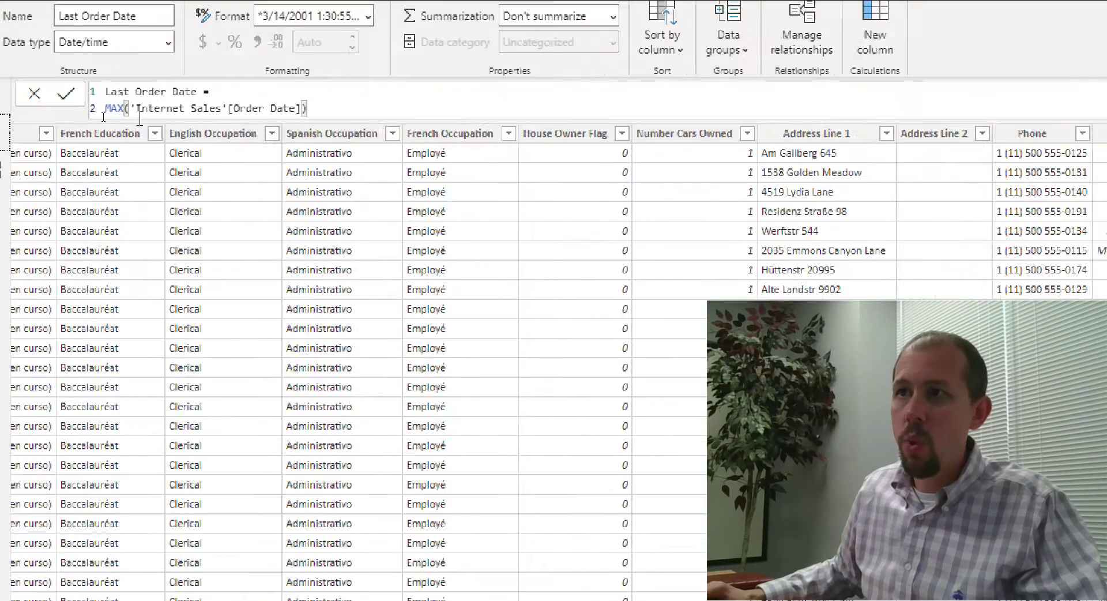
- Replace the MAX expression in the Last Order Date formula with RELATEDTABLE('Internet Sales')
{"action": "left_click_drag", "start_coordinate": [339, 106], "coordinate": [277, 108]}
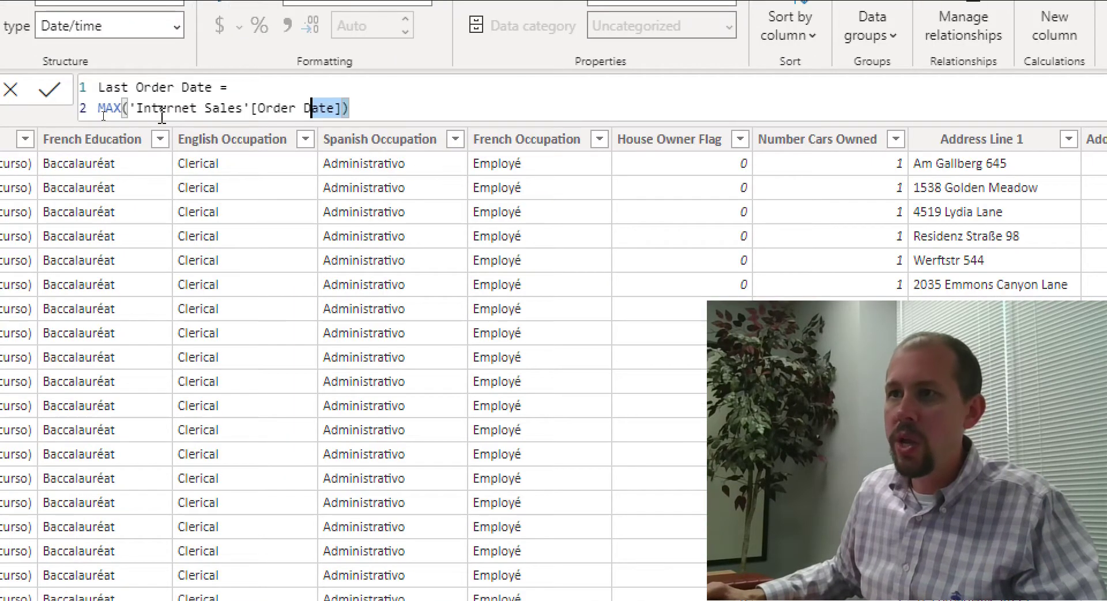
{"action": "left_click_drag", "start_coordinate": [162, 117], "coordinate": [94, 120]}
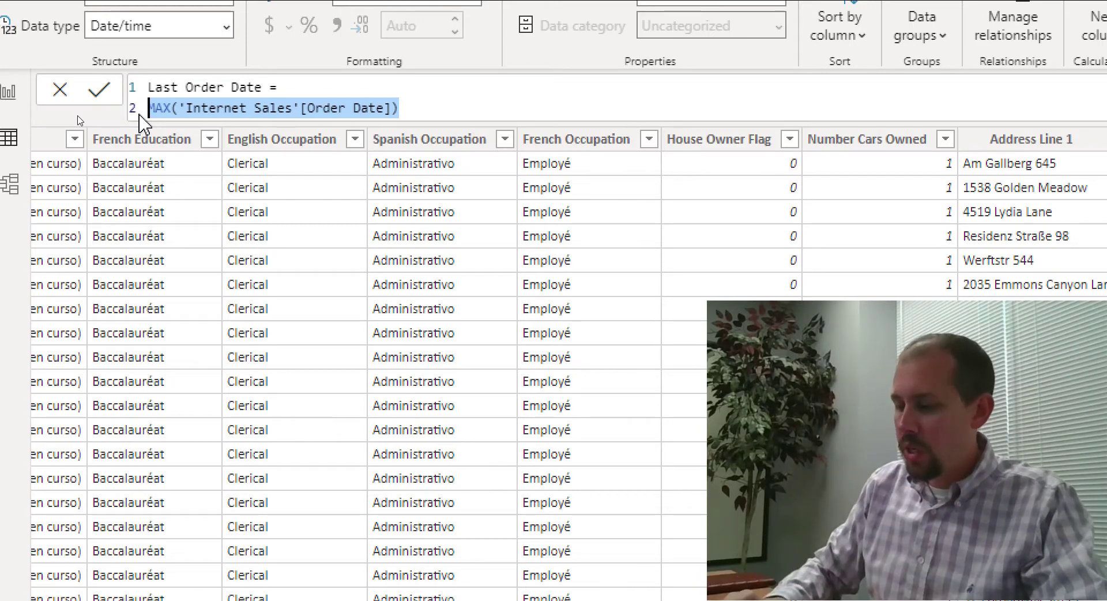
{"action": "key", "text": "BackSpace"}
{"action": "type", "text": "relate"}
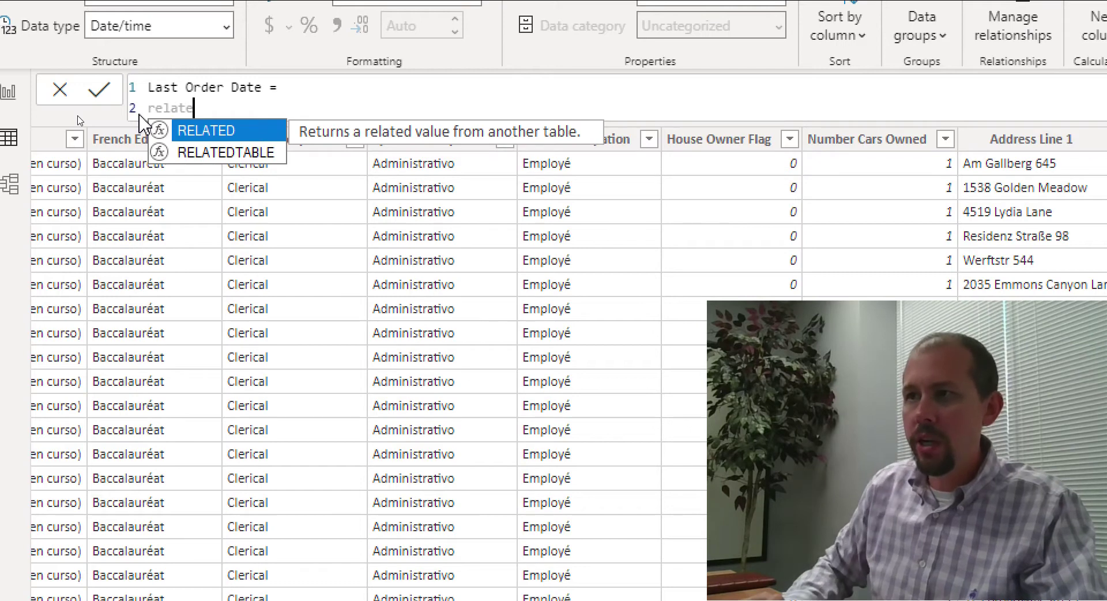
{"action": "key", "text": "Down"}
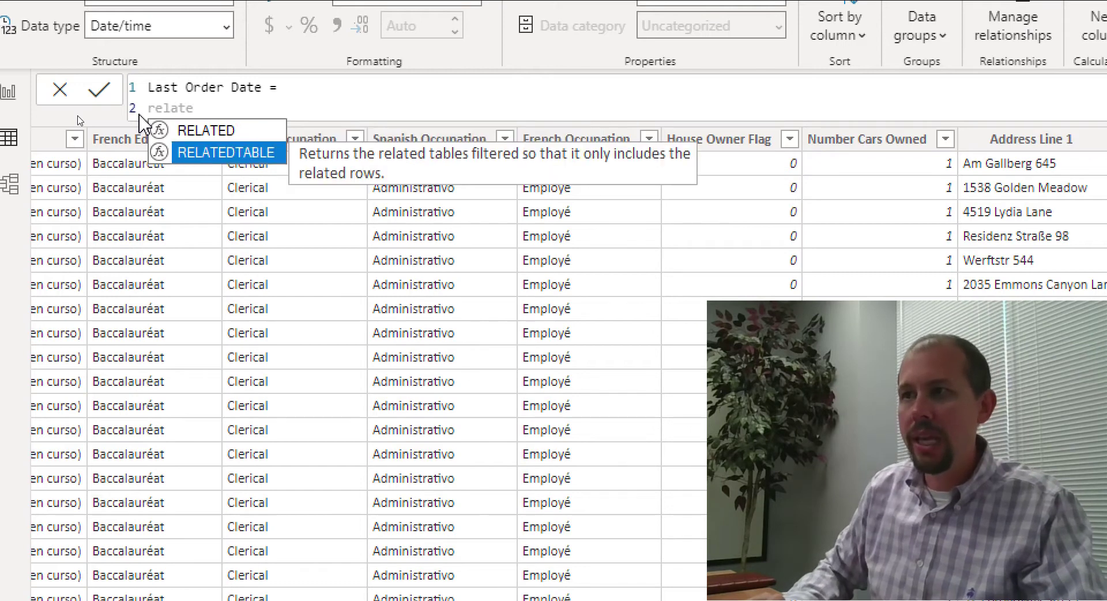
{"action": "key", "text": "Tab"}
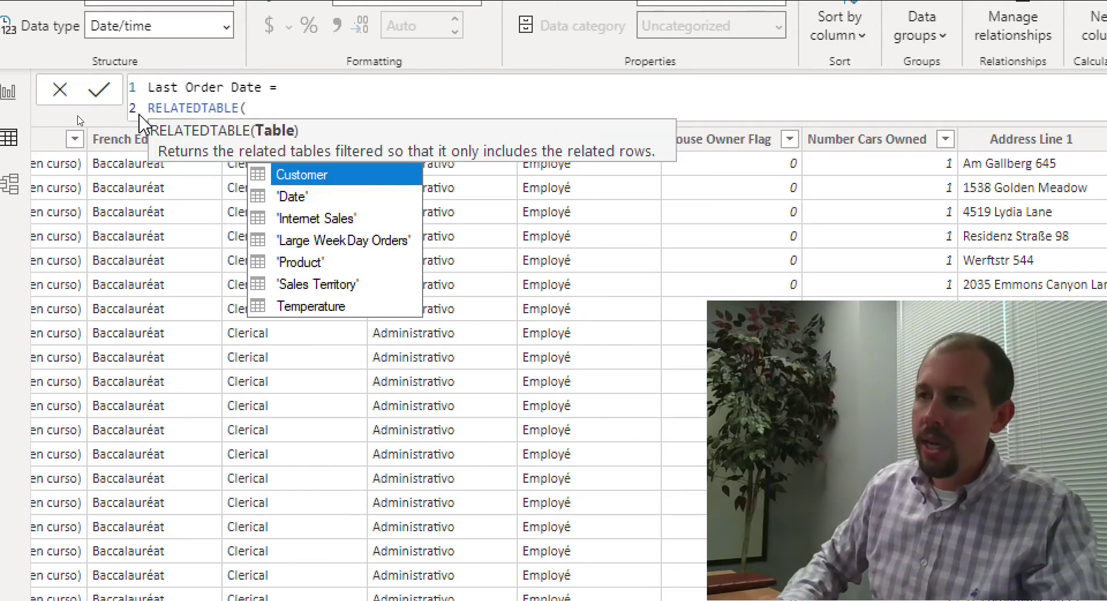
{"action": "type", "text": "'Internet Sales'"}
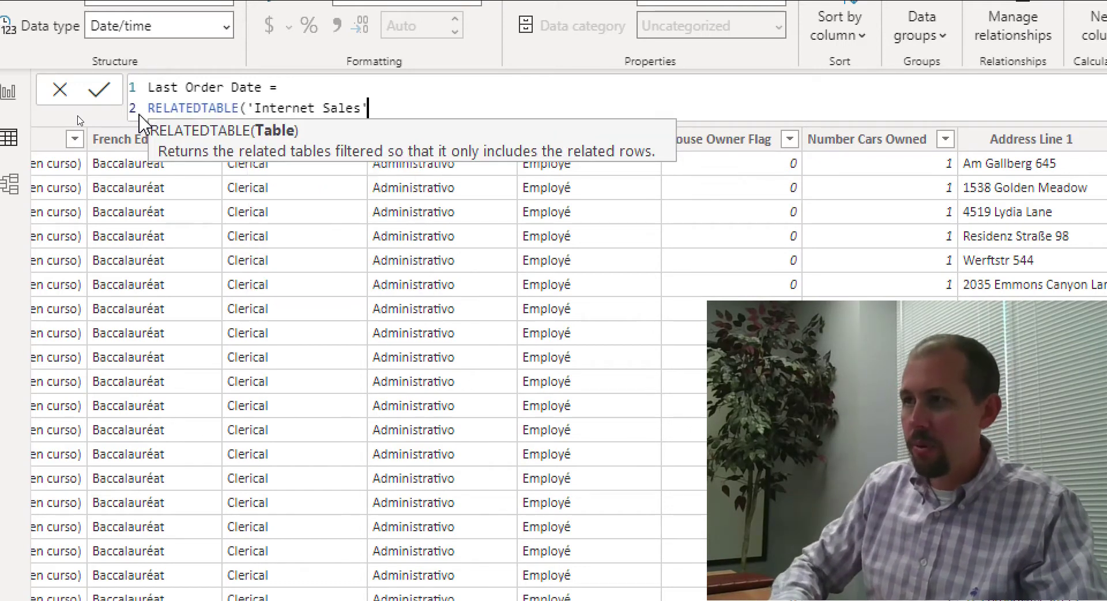
{"action": "type", "text": ")"}
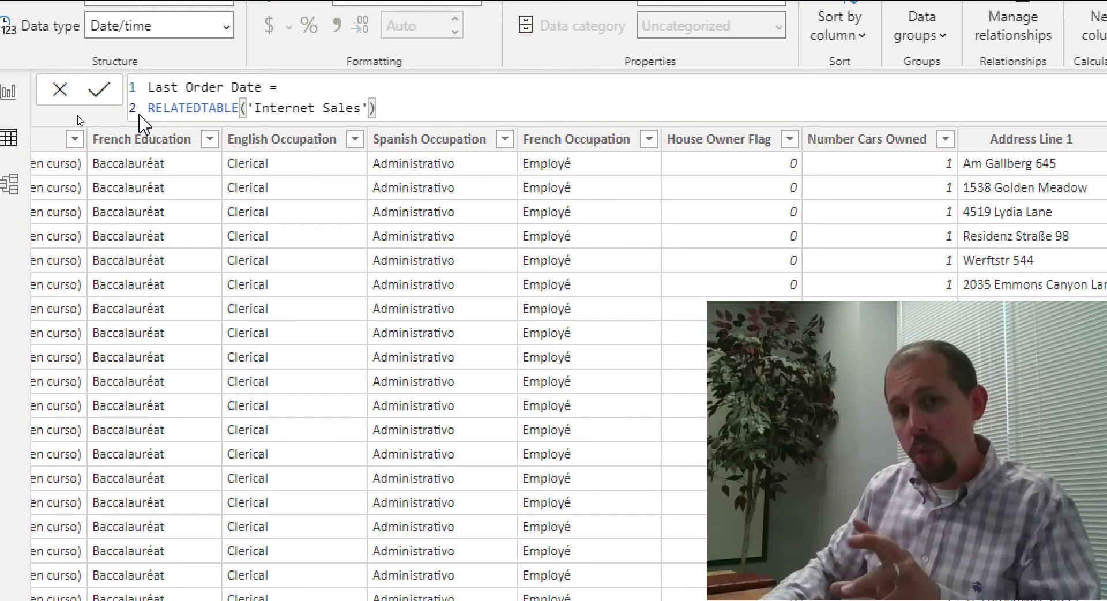
- Wrap the RELATEDTABLE expression in COUNTROWS and commit the Last Order Date formula
{"action": "key", "text": "Home"}
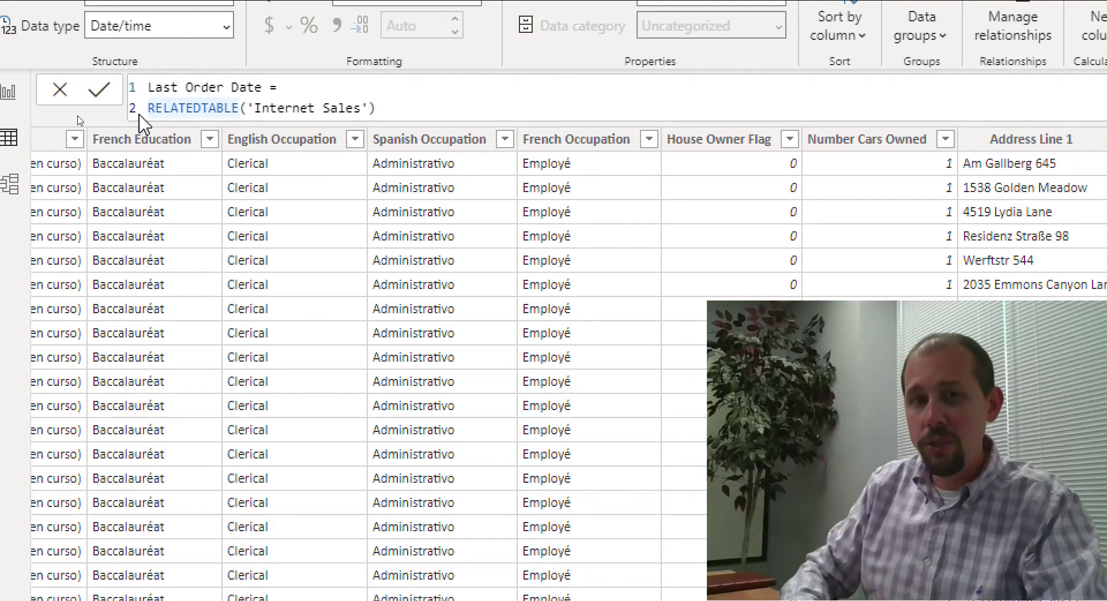
{"action": "type", "text": "COUNTROWS"}
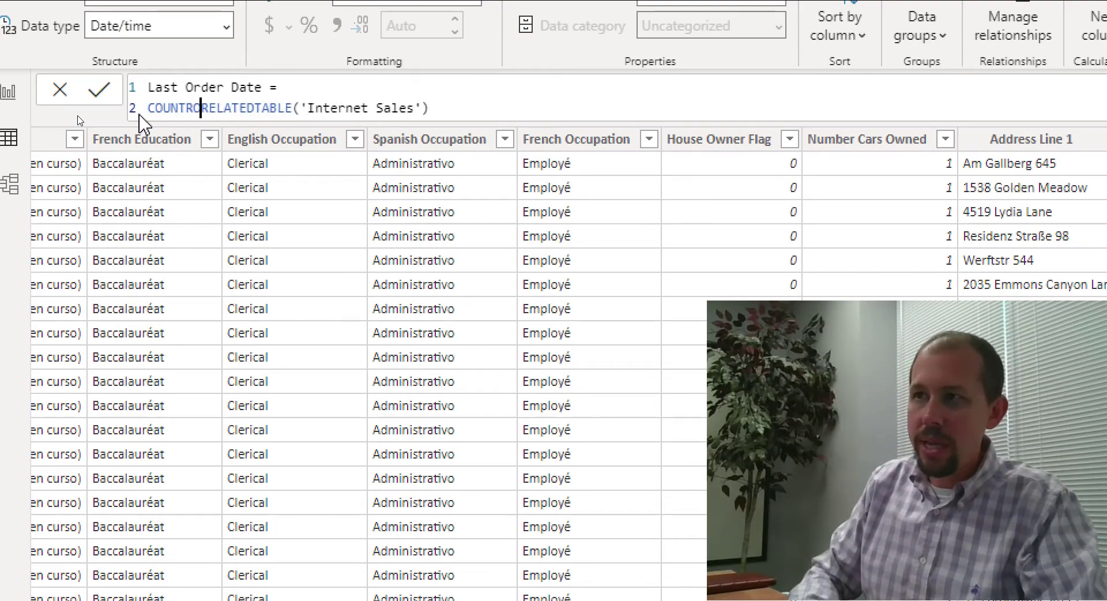
{"action": "type", "text": "("}
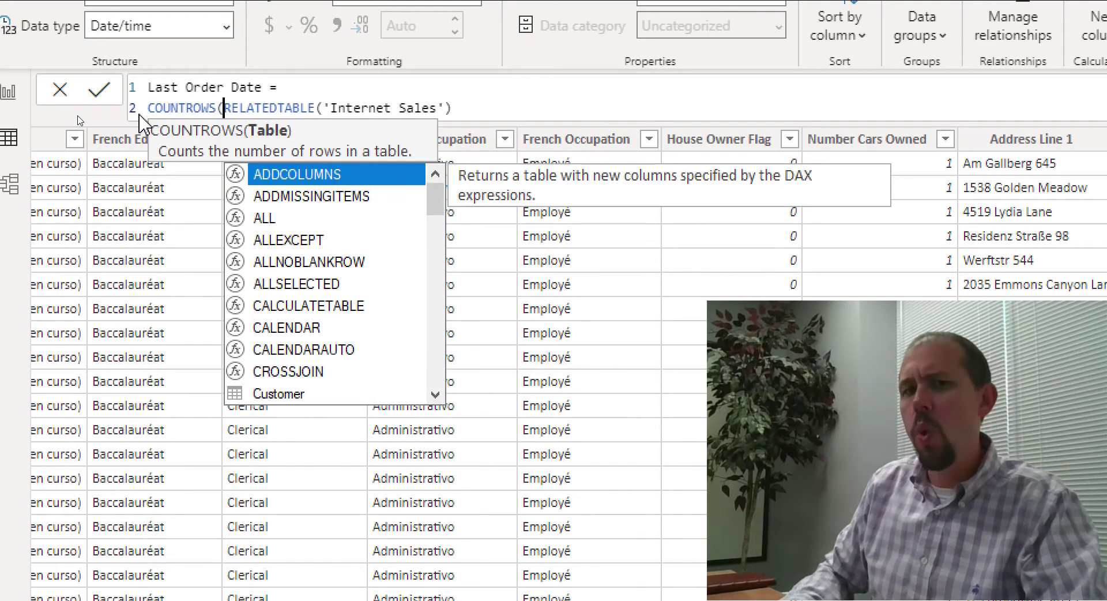
{"action": "key", "text": "End"}
{"action": "type", "text": ")"}
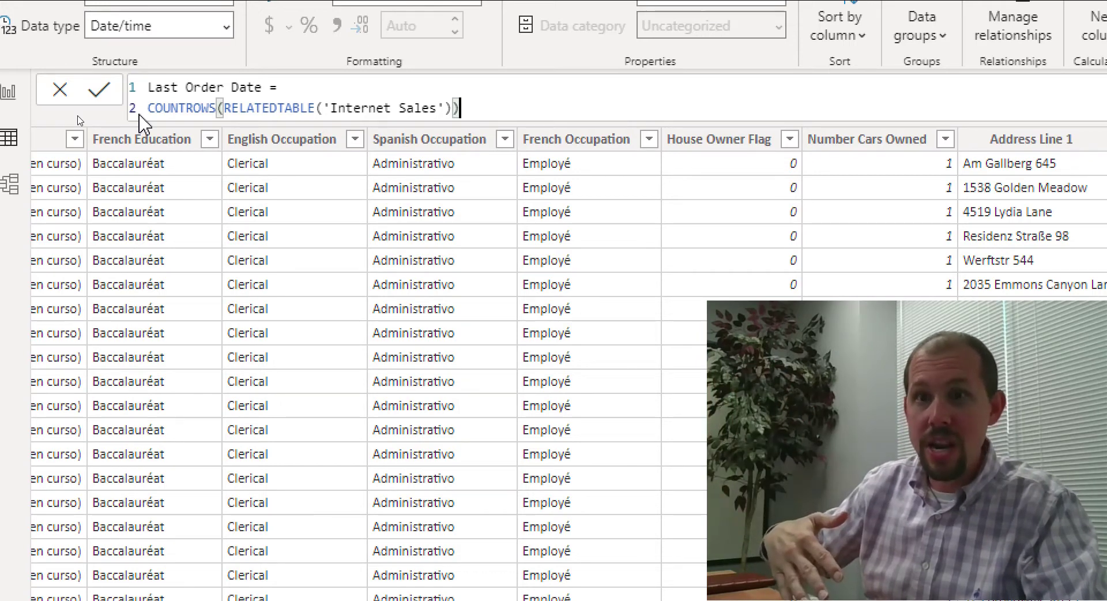
{"action": "key", "text": "Return"}
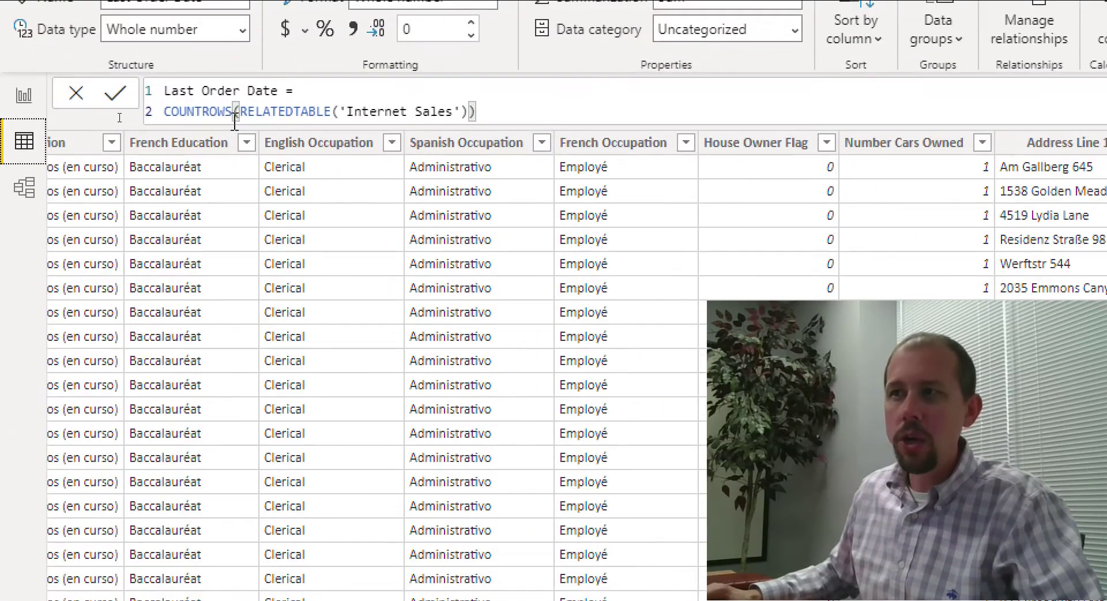
- Move RELATEDTABLE('Internet Sales') onto its own line and replace COUNTROWS with MAXX in the Last Order Date formula
{"action": "double_click", "coordinate": [246, 113]}
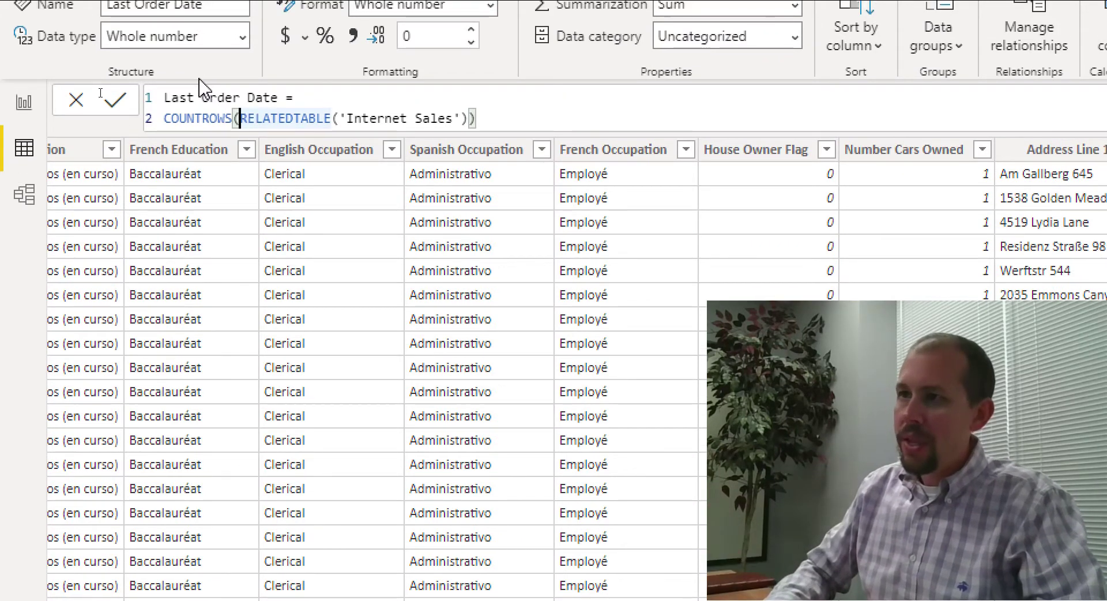
{"action": "key", "text": "shift+Return"}
{"action": "key", "text": "Up"}
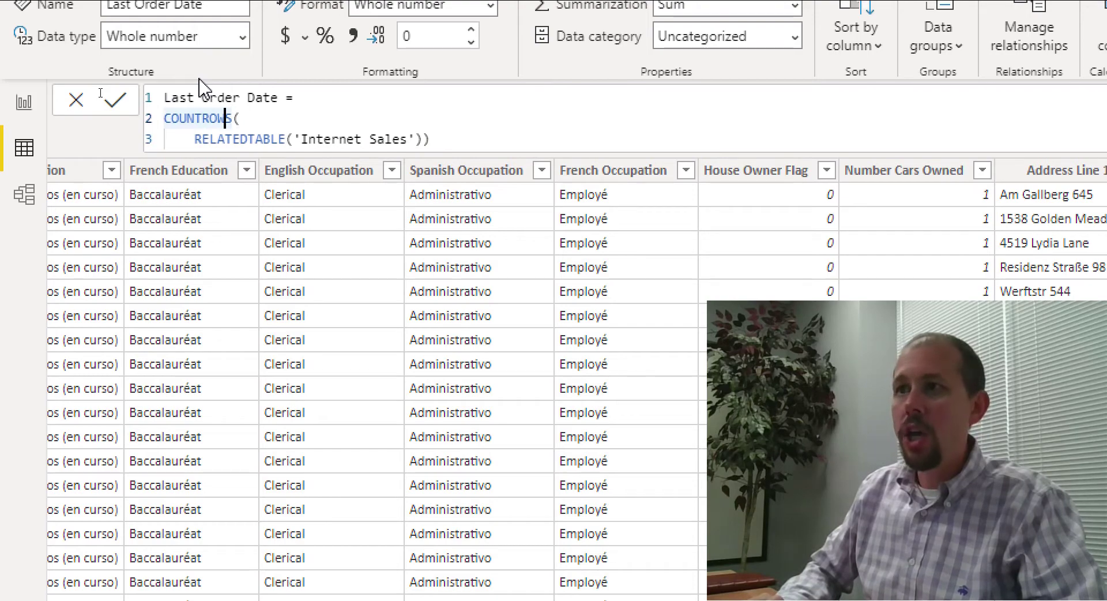
{"action": "key", "text": "Right"}
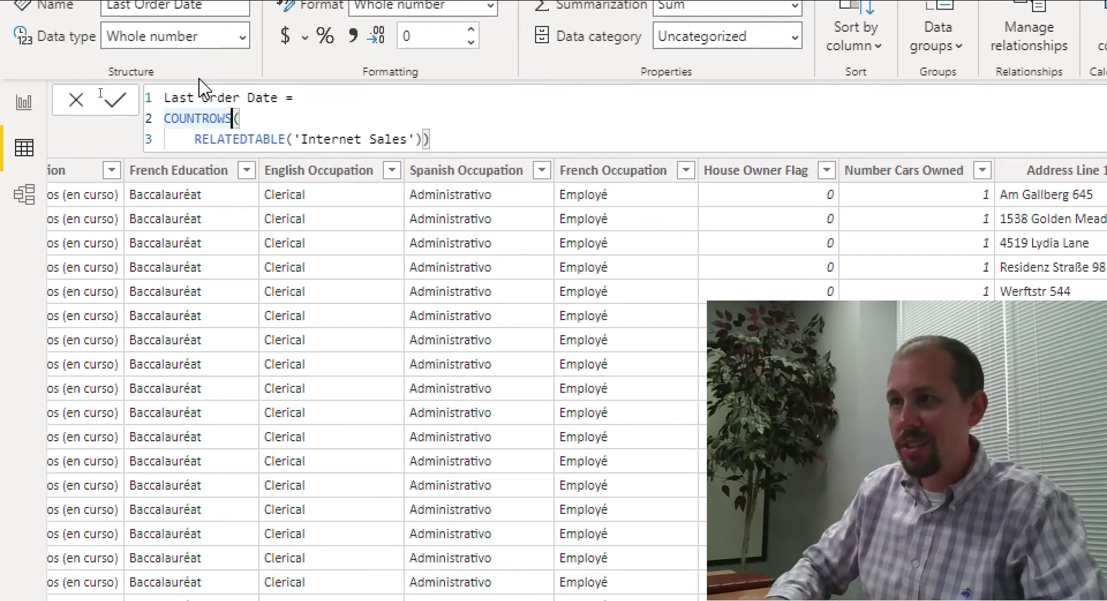
{"action": "key", "text": "ctrl+shift+Left"}
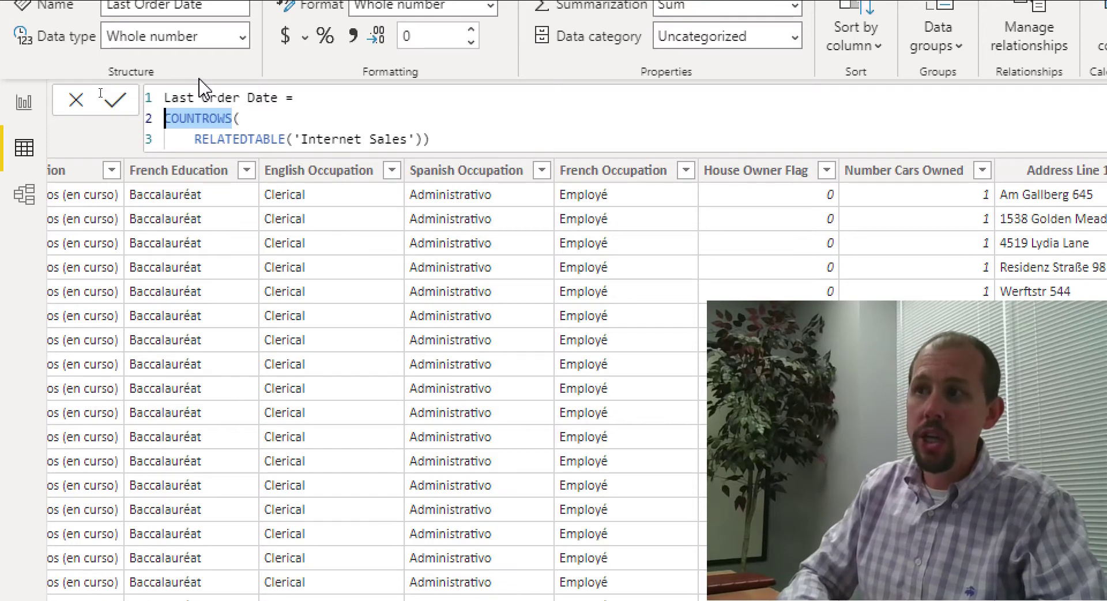
{"action": "type", "text": "M"}
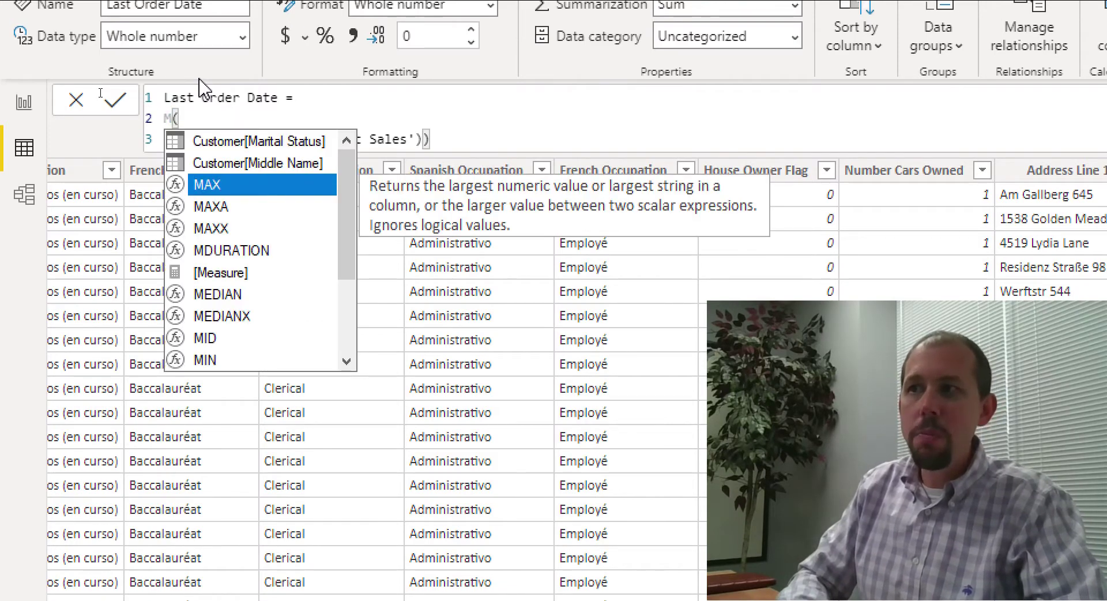
{"action": "type", "text": "AX"}
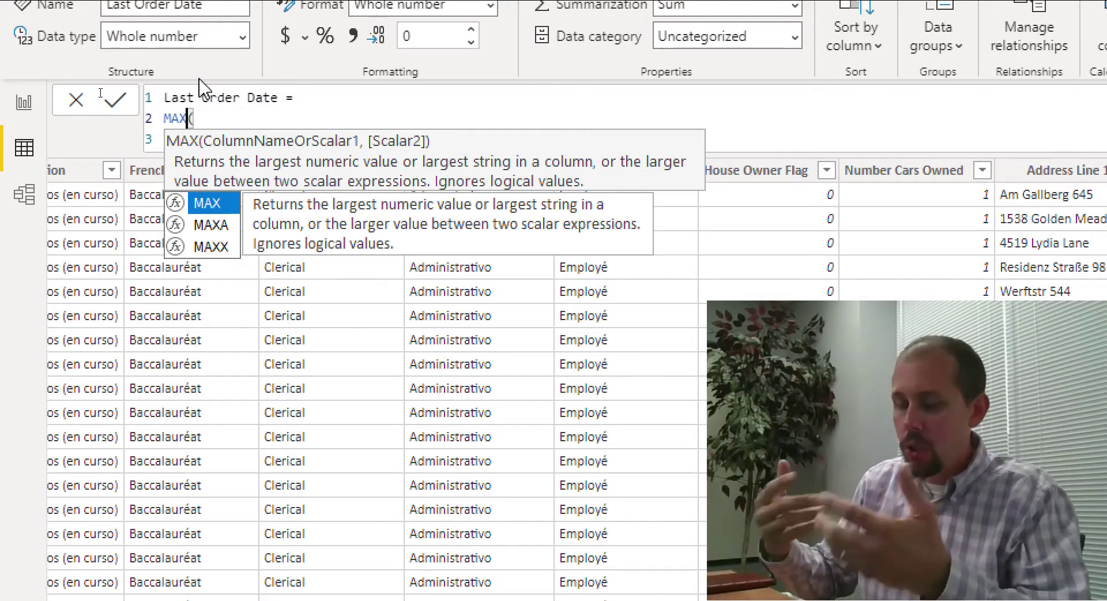
{"action": "type", "text": "X"}
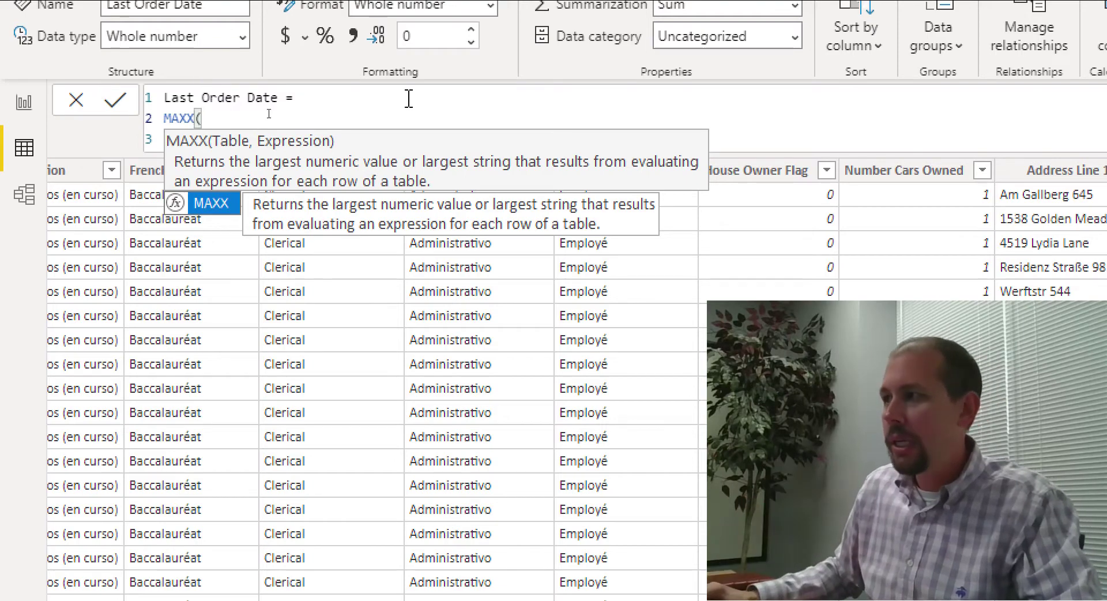
{"action": "type", "text": "RELATEDTABLE('Internet Sales')"}
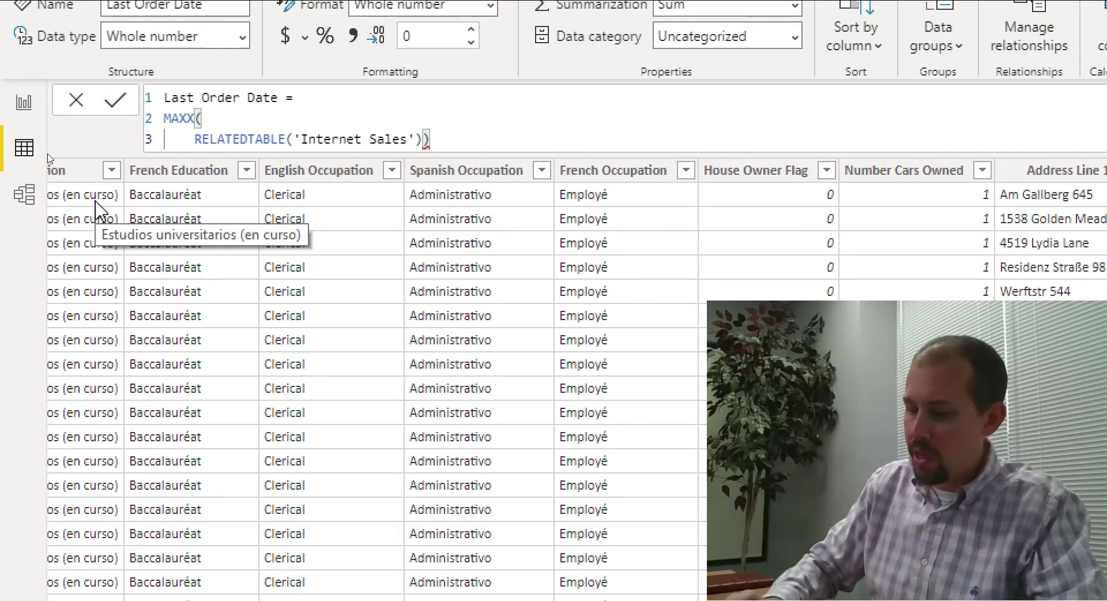
- Add 'Internet Sales'[Order Date] on a new line as the MAXX expression and complete the Last Order Date formula
{"action": "type", "text": ","}
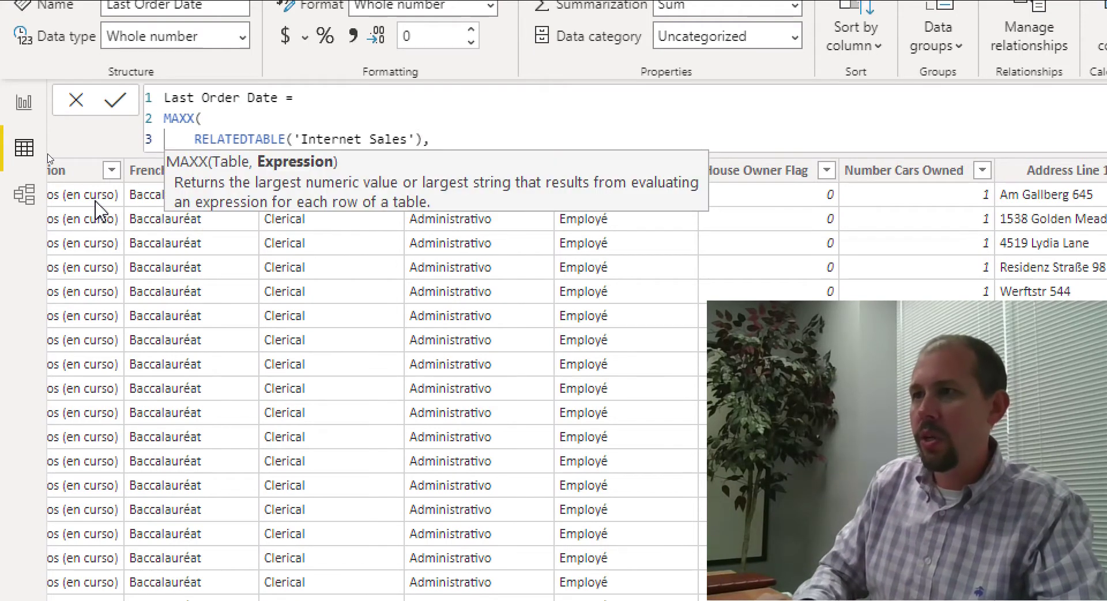
{"action": "key", "text": "shift+Return"}
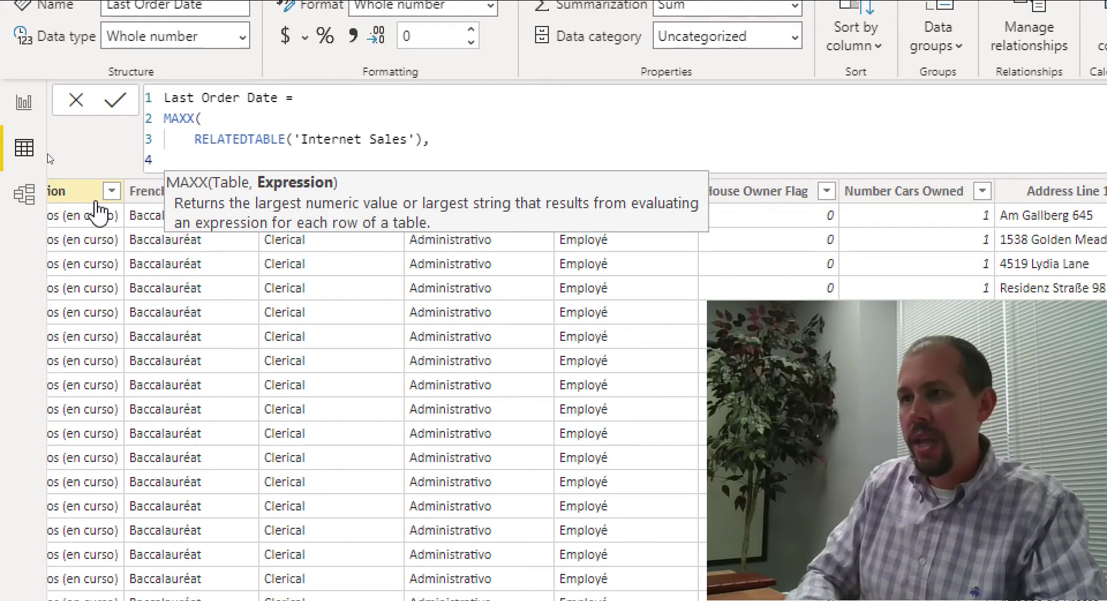
{"action": "type", "text": "'"}
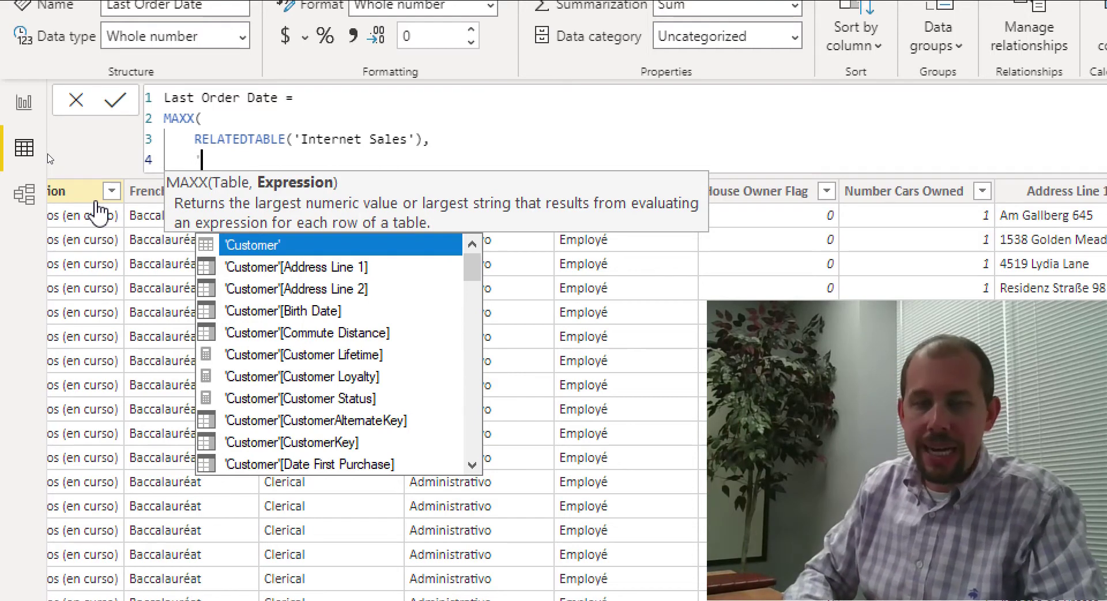
{"action": "type", "text": "INTERN"}
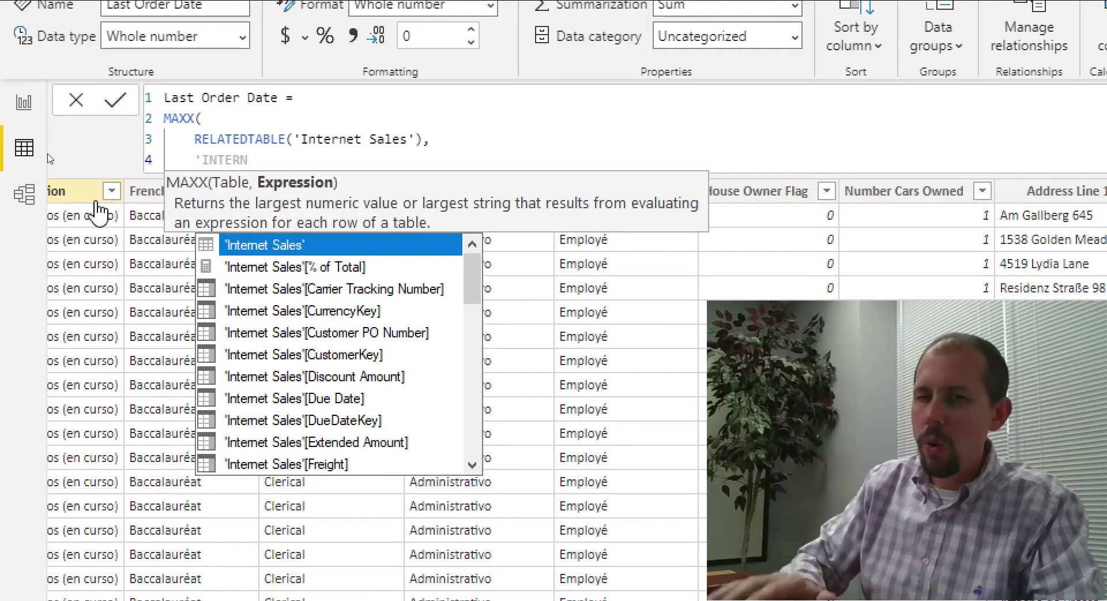
{"action": "key", "text": "Tab"}
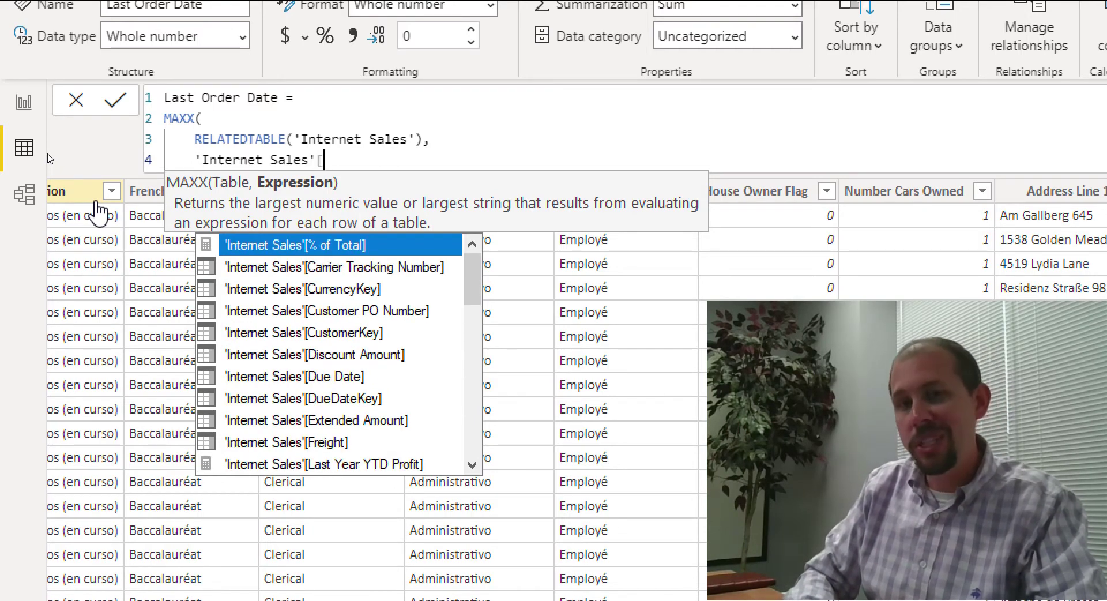
{"action": "type", "text": "O"}
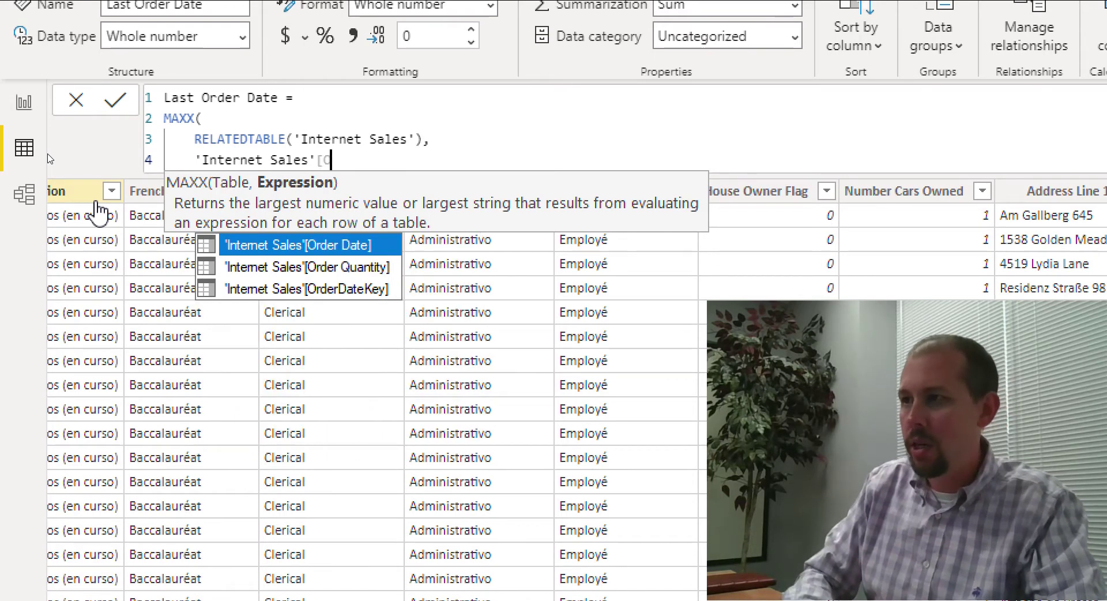
{"action": "key", "text": "Tab"}
{"action": "type", "text": ")"}
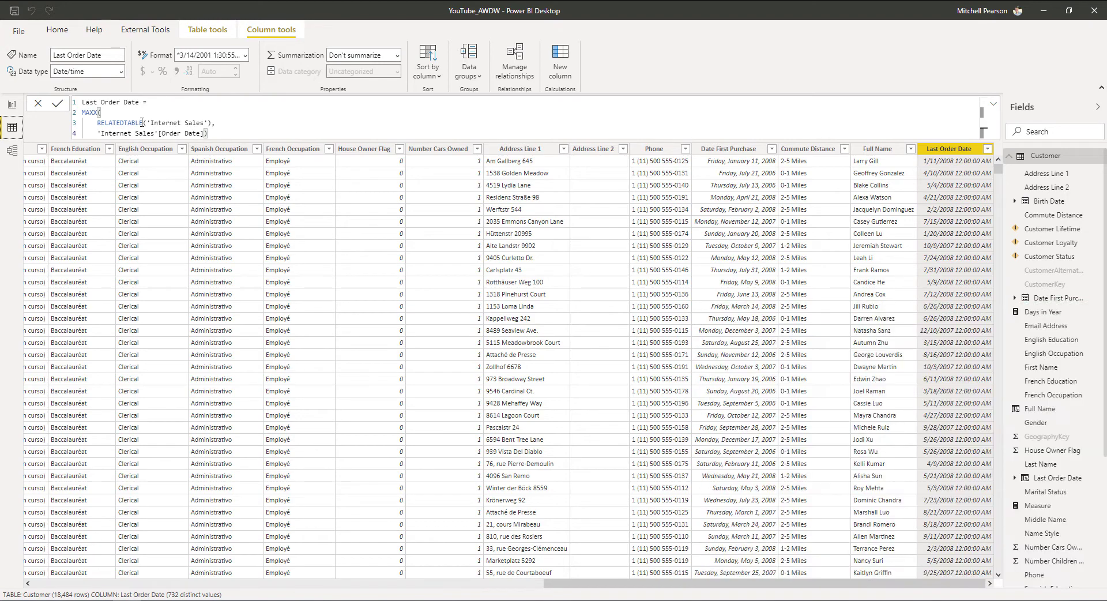
- Add a calculated column named Product Name to the Internet Sales table
{"action": "left_click", "coordinate": [1007, 163]}
{"action": "left_click", "coordinate": [1045, 186]}
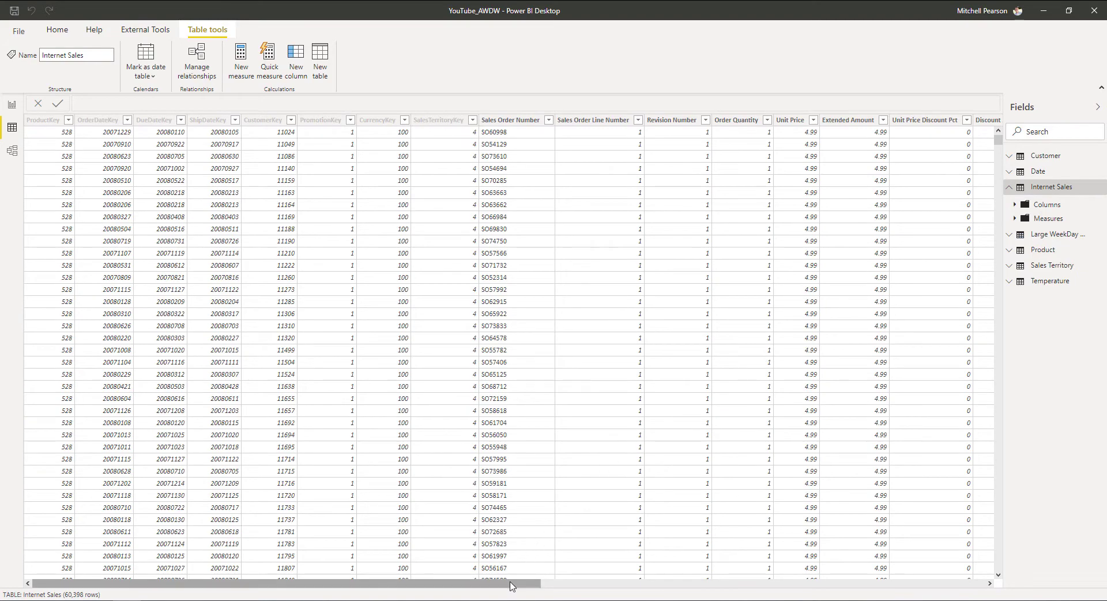
{"action": "left_click_drag", "start_coordinate": [512, 583], "coordinate": [996, 584]}
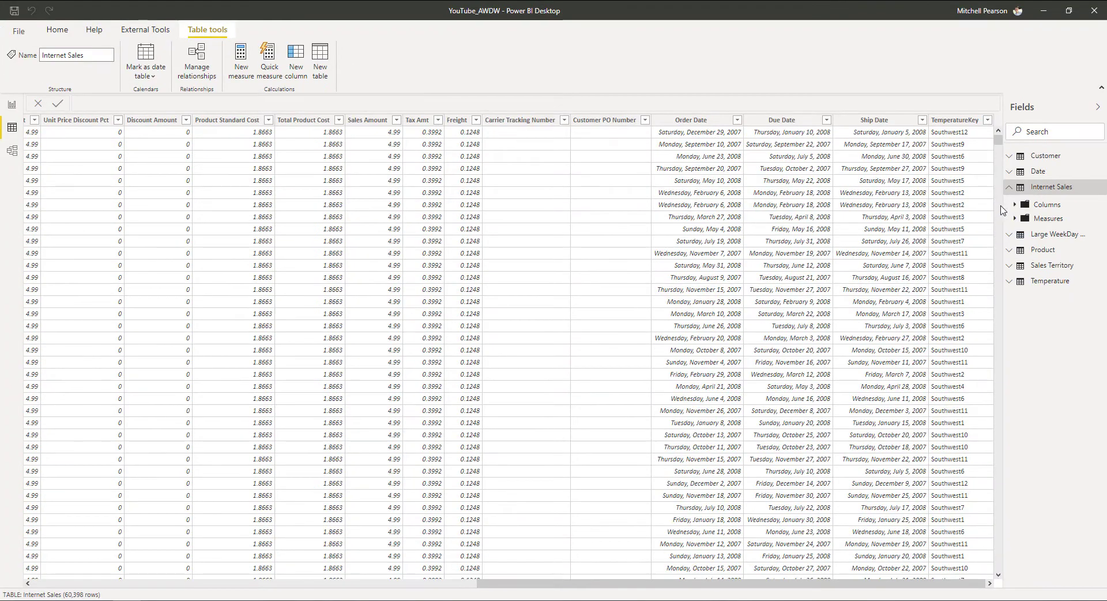
{"action": "left_click", "coordinate": [1026, 188]}
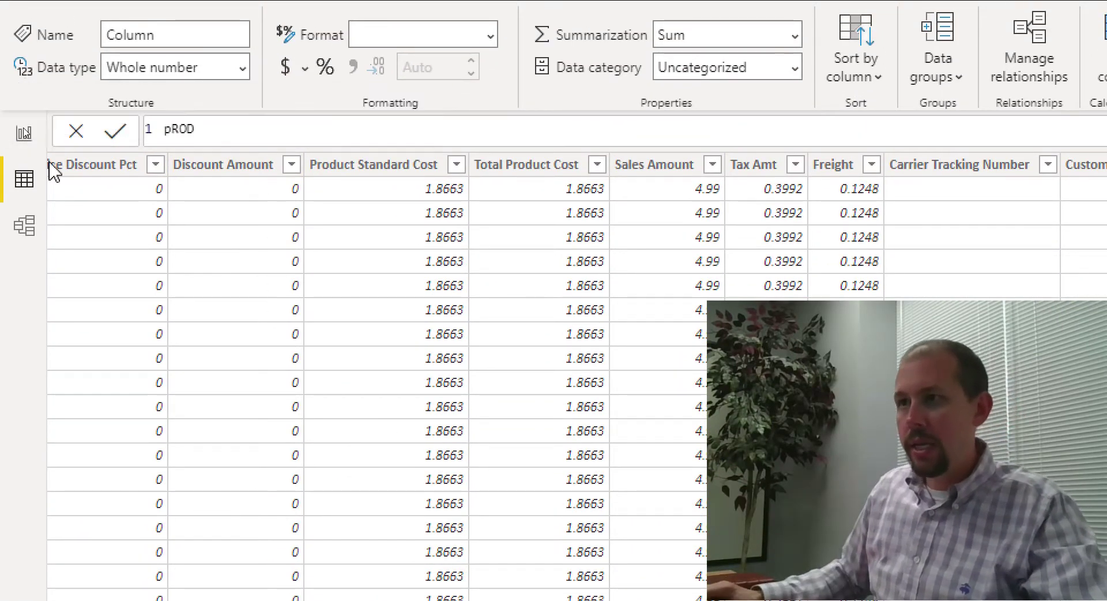
{"action": "key", "text": "BackSpace"}
{"action": "key", "text": "BackSpace"}
{"action": "key", "text": "BackSpace"}
{"action": "key", "text": "BackSpace"}
{"action": "type", "text": "Pr"}
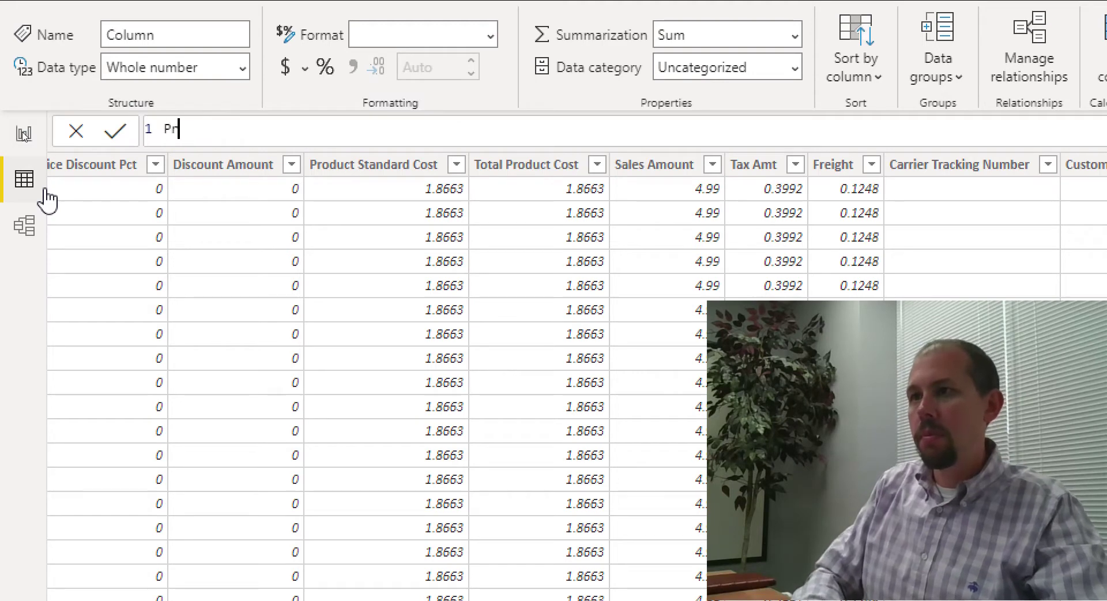
{"action": "type", "text": "oduct Name = 'in"}
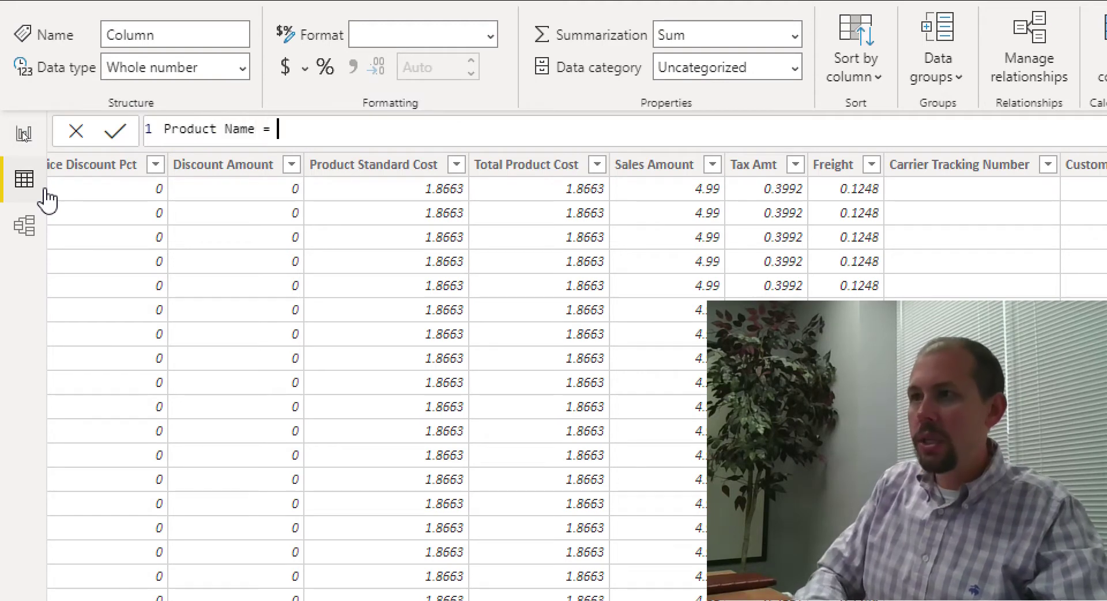
- Try to reference the 'Product' table directly in the Product Name formula, then clear the expression after the equals sign
{"action": "key", "text": "BackSpace"}
{"action": "key", "text": "BackSpace"}
{"action": "key", "text": "BackSpace"}
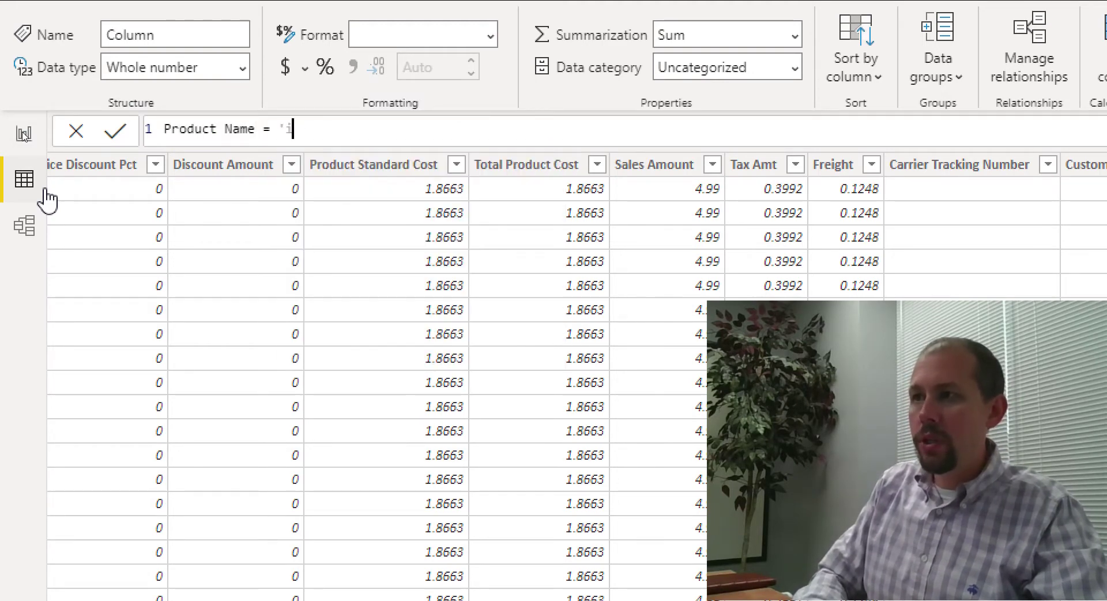
{"action": "type", "text": "\"pro"}
{"action": "key", "text": "BackSpace"}
{"action": "key", "text": "BackSpace"}
{"action": "key", "text": "BackSpace"}
{"action": "key", "text": "BackSpace"}
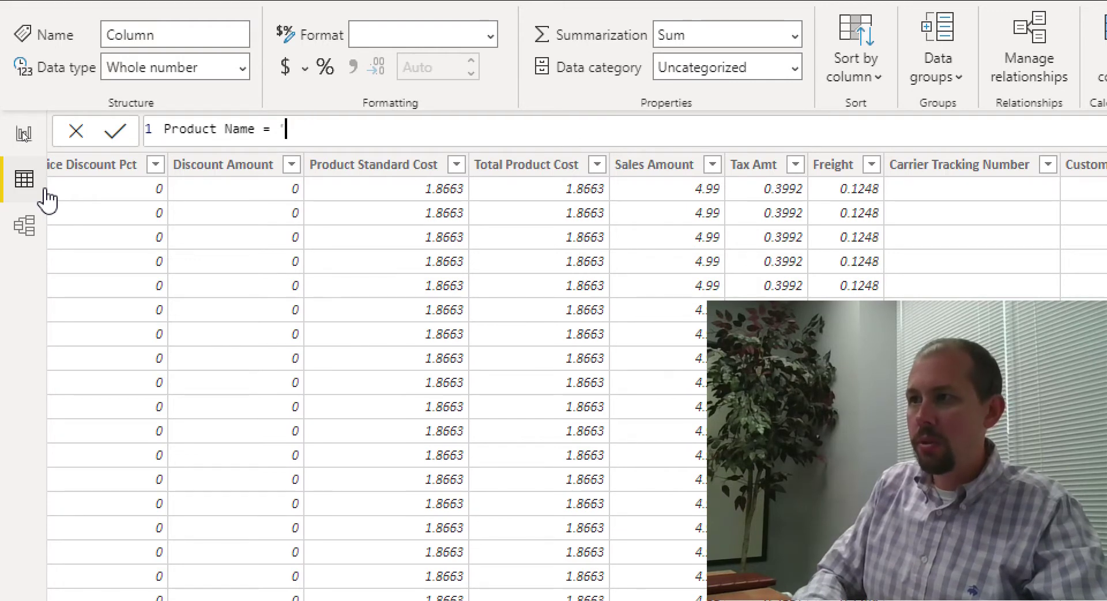
{"action": "type", "text": "'Product"}
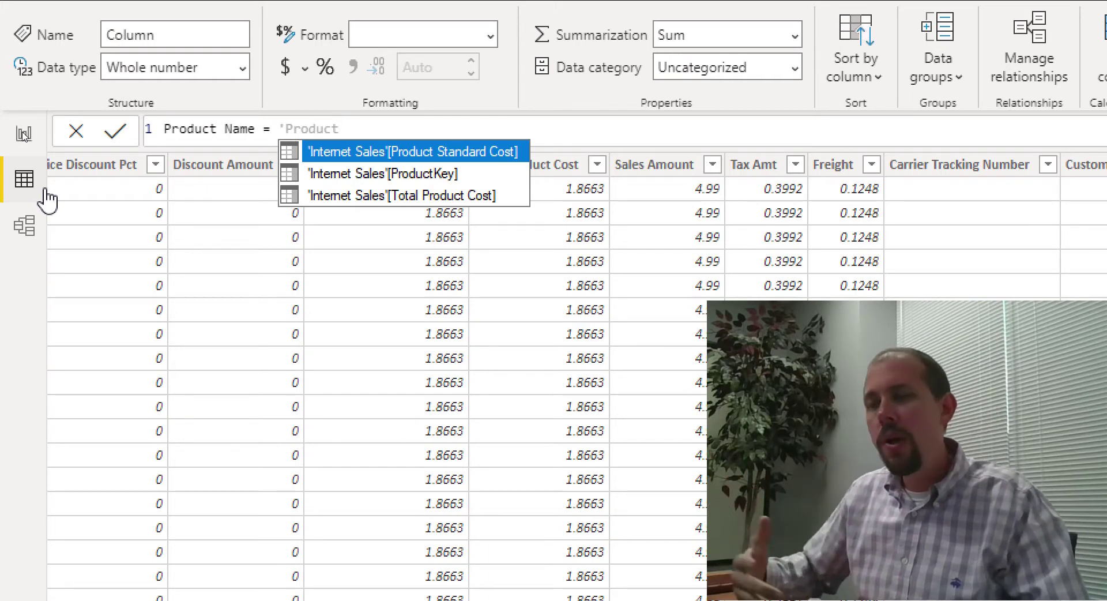
{"action": "key", "text": "BackSpace"}
{"action": "key", "text": "BackSpace"}
{"action": "key", "text": "BackSpace"}
{"action": "key", "text": "BackSpace"}
{"action": "key", "text": "BackSpace"}
{"action": "key", "text": "BackSpace"}
{"action": "key", "text": "BackSpace"}
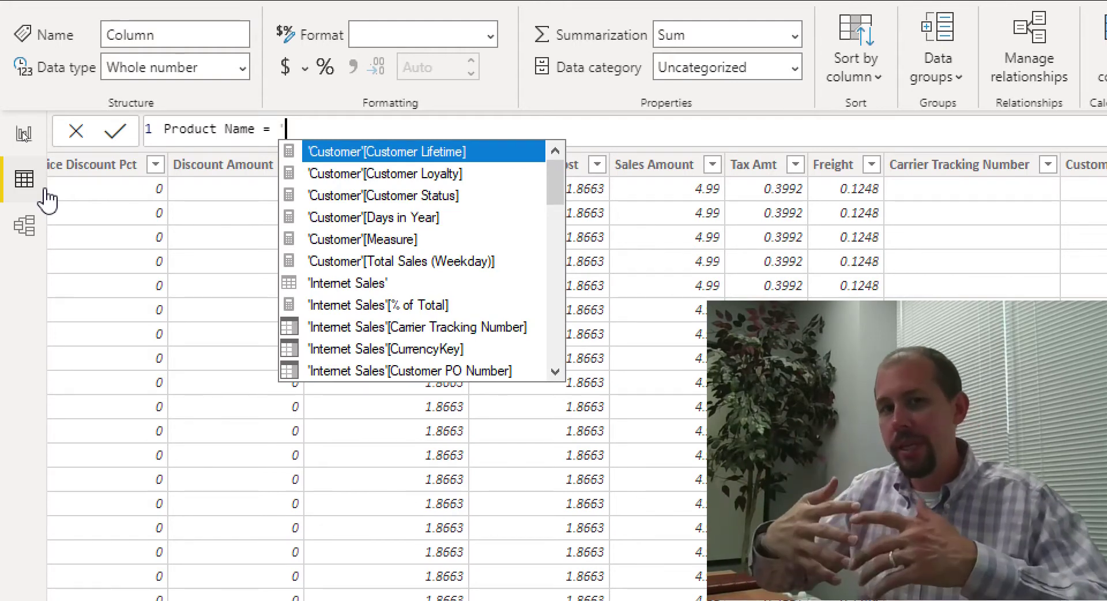
{"action": "key", "text": "BackSpace"}
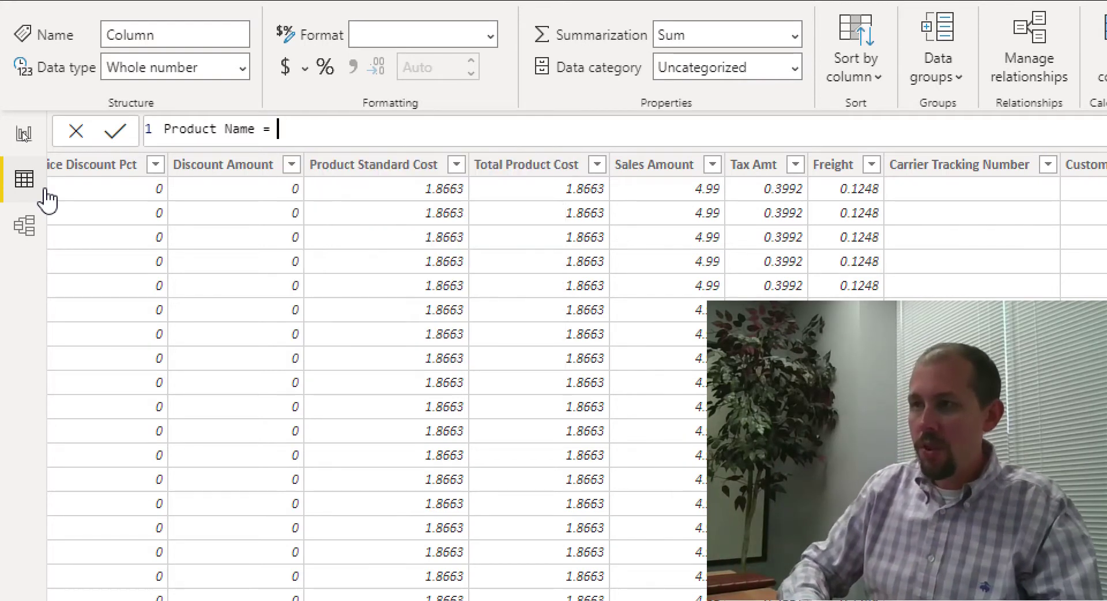
{"action": "type", "text": "re"}
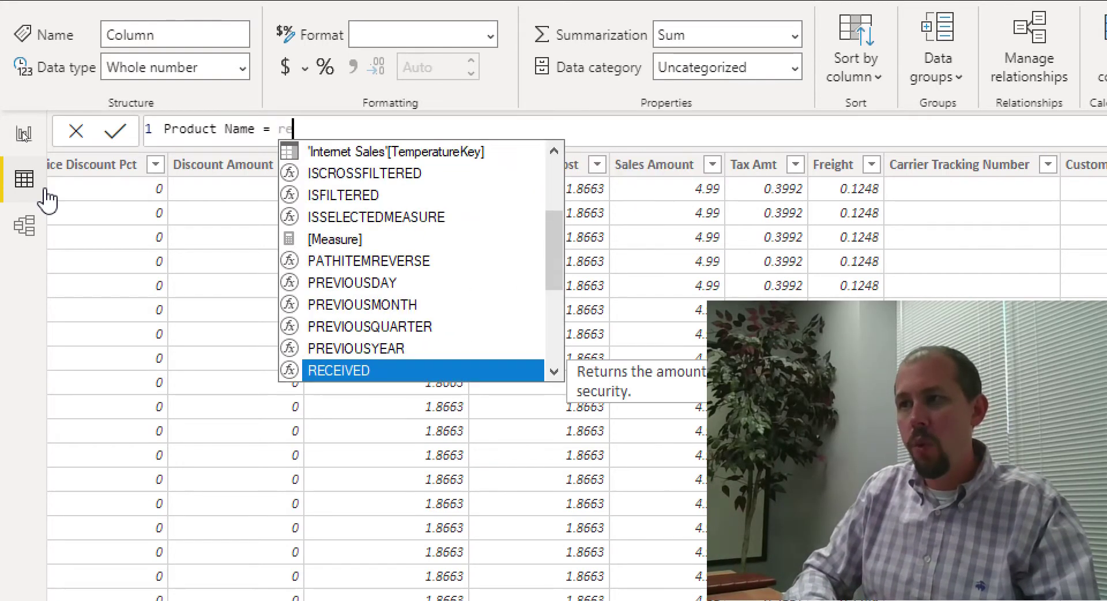
{"action": "key", "text": "BackSpace"}
{"action": "key", "text": "BackSpace"}
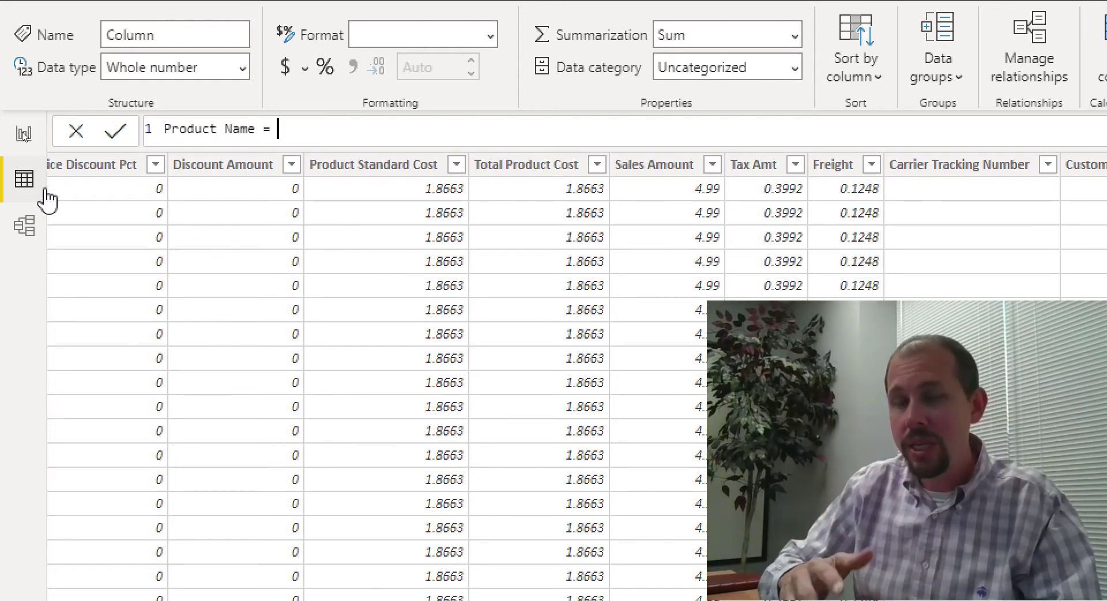
- Define the Product Name column as RELATED('Product'[English Product Name]) and commit the formula
{"action": "type", "text": "RELATE"}
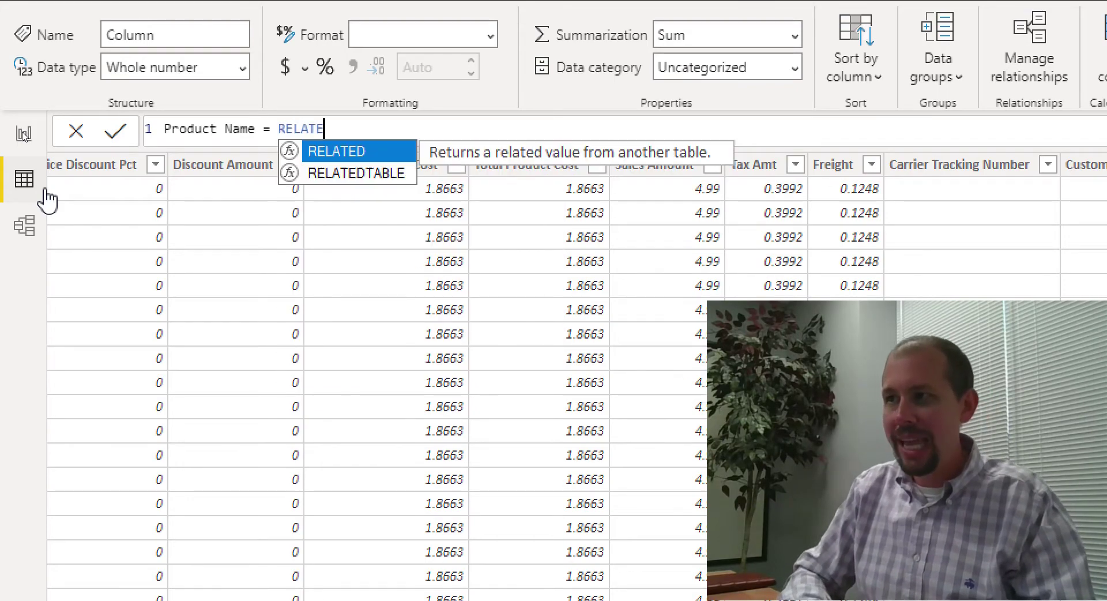
{"action": "key", "text": "Tab"}
{"action": "type", "text": "'"}
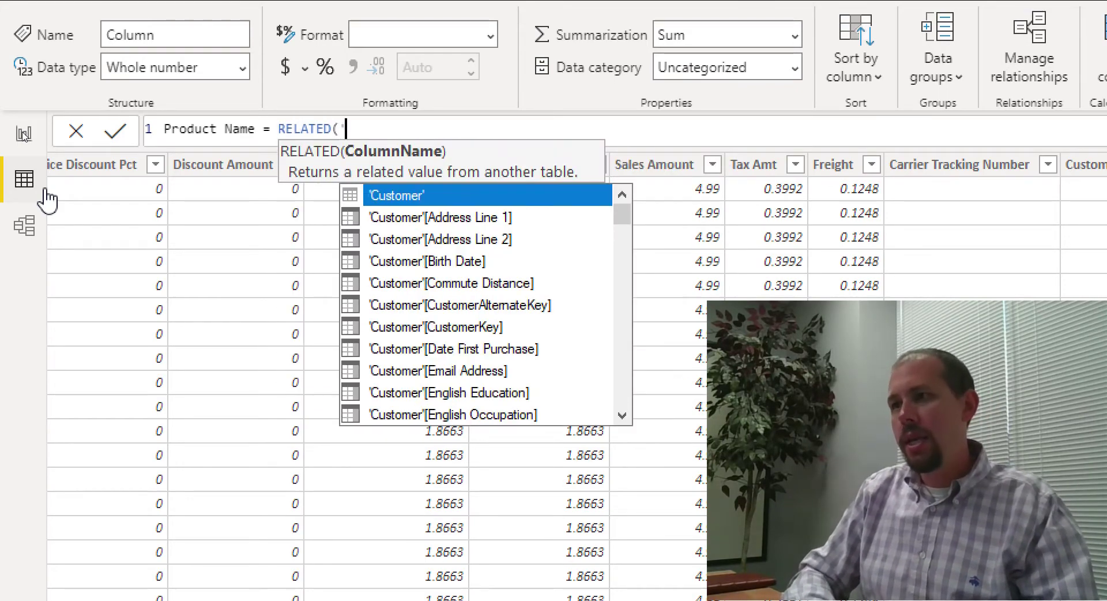
{"action": "type", "text": "PRO"}
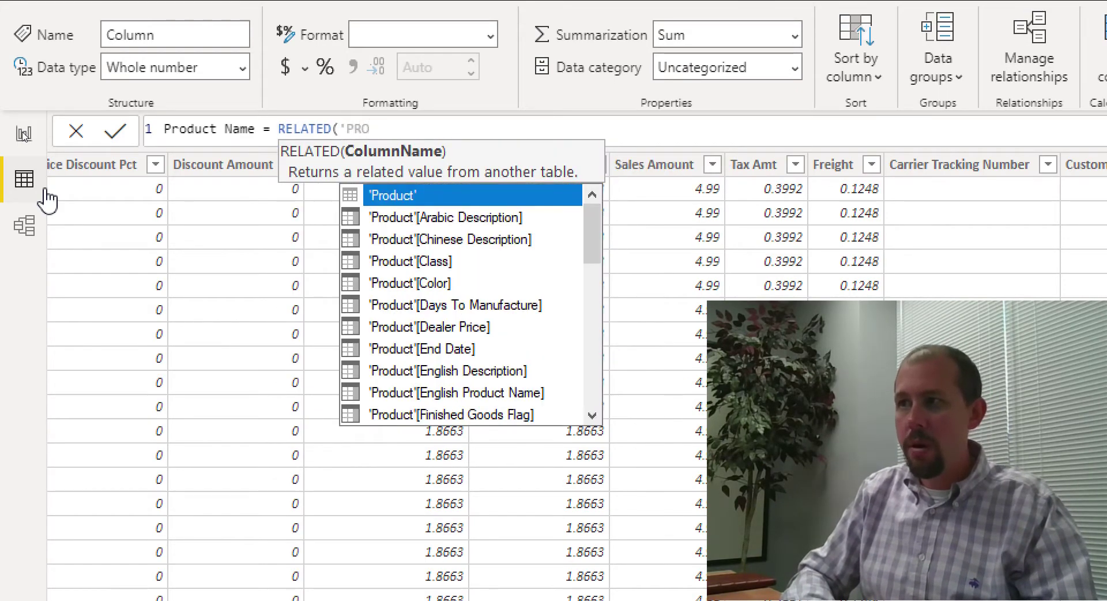
{"action": "key", "text": "Tab"}
{"action": "type", "text": "["}
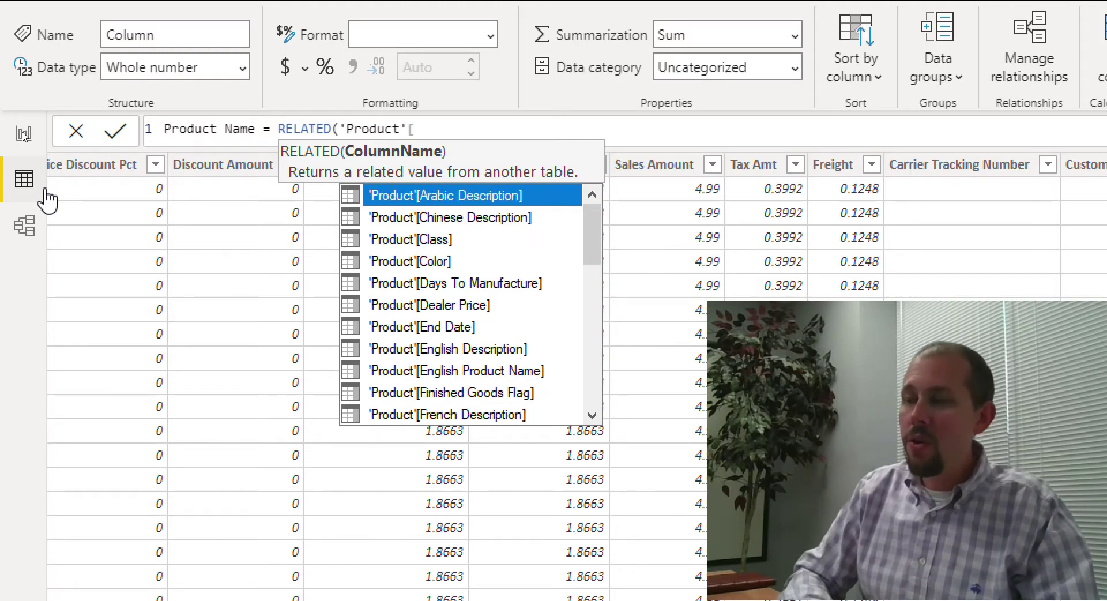
{"action": "type", "text": "ENGLI"}
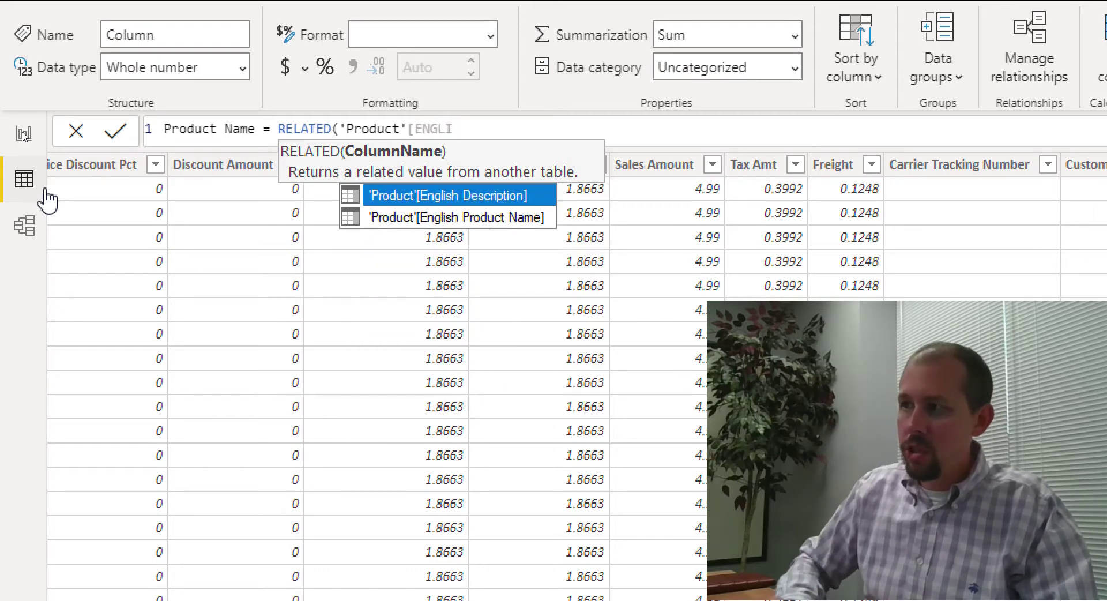
{"action": "key", "text": "Down"}
{"action": "key", "text": "Tab"}
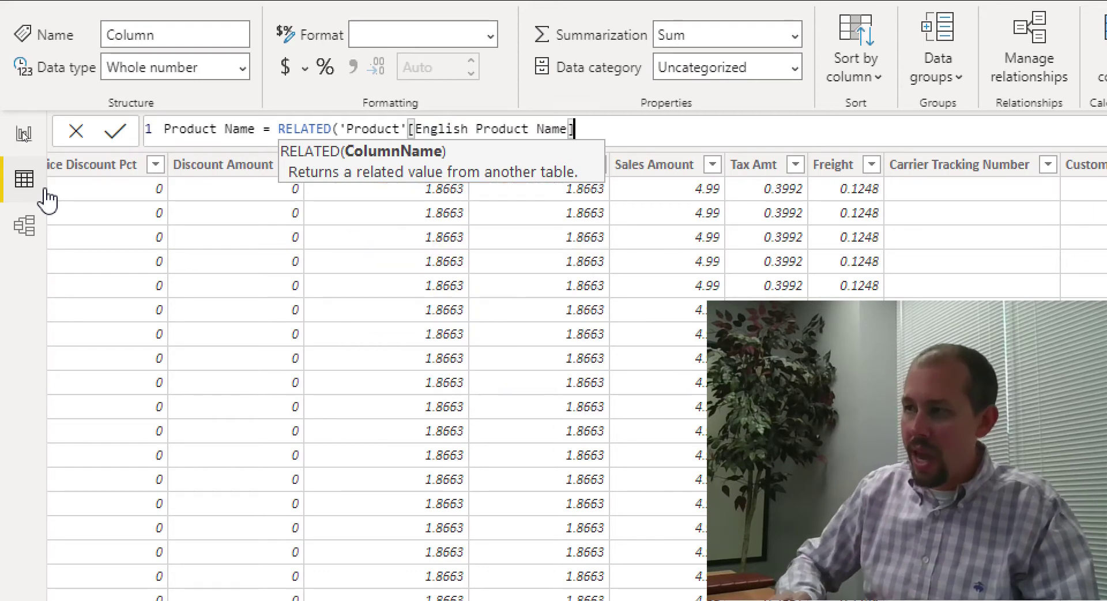
{"action": "type", "text": ")"}
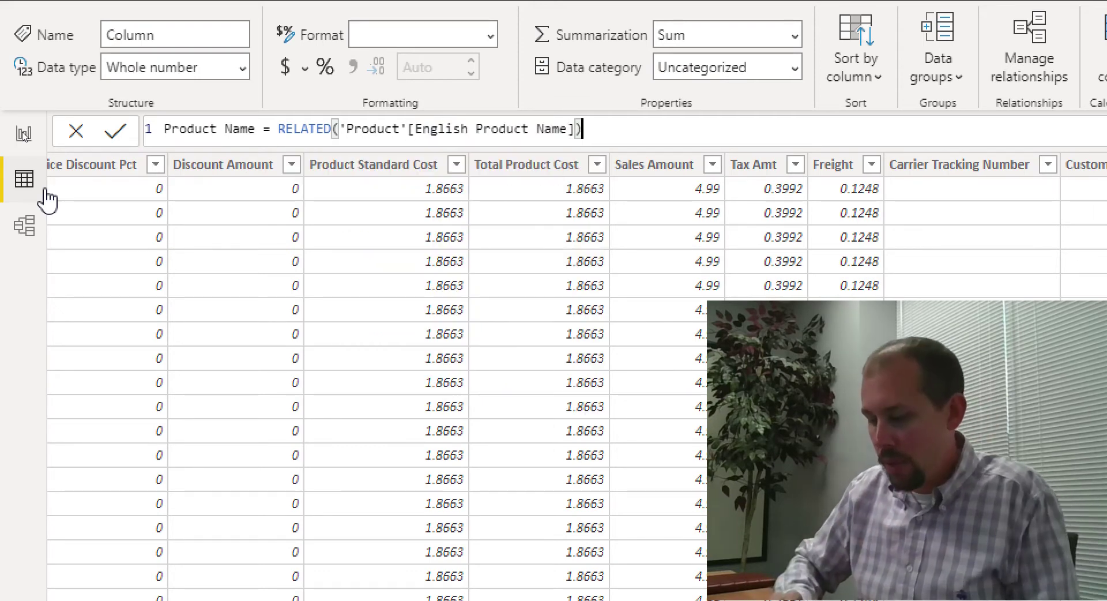
{"action": "key", "text": "Return"}
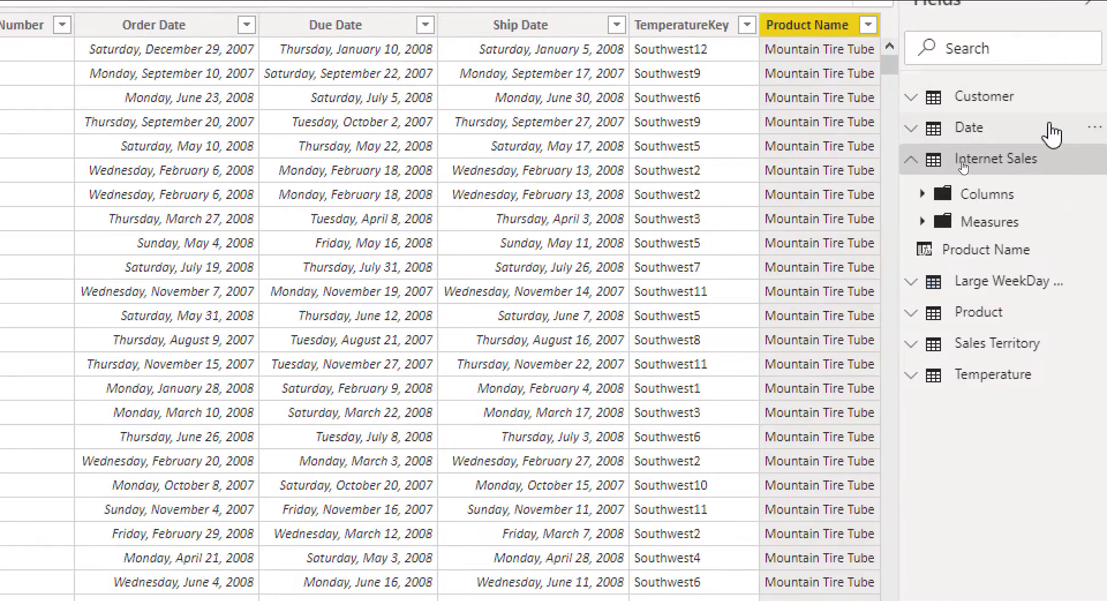
- Examine the Product Name values down the Internet Sales rows and in the column's filter list, leaving the sort and filter unchanged
{"action": "scroll", "coordinate": [848, 162], "scroll_direction": "down", "scroll_amount": 15}
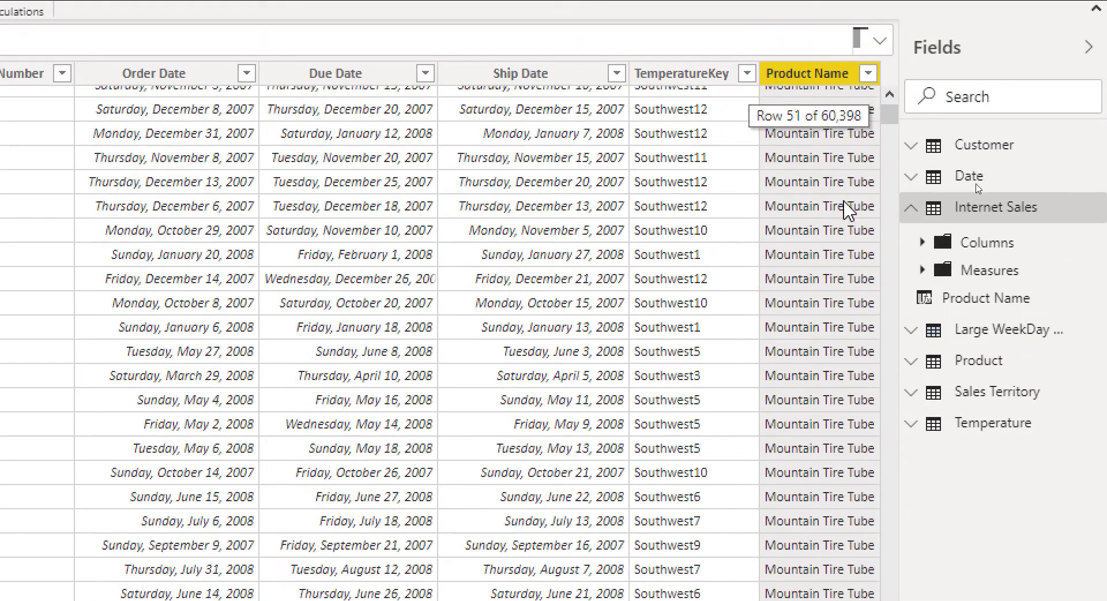
{"action": "scroll", "coordinate": [847, 211], "scroll_direction": "down", "scroll_amount": 9}
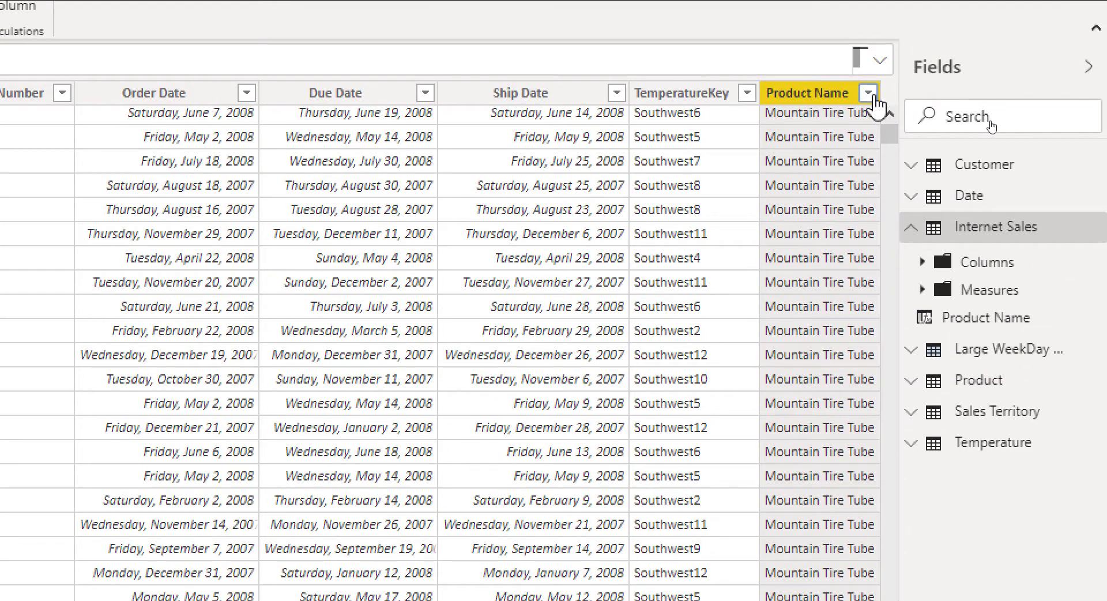
{"action": "left_click", "coordinate": [870, 94]}
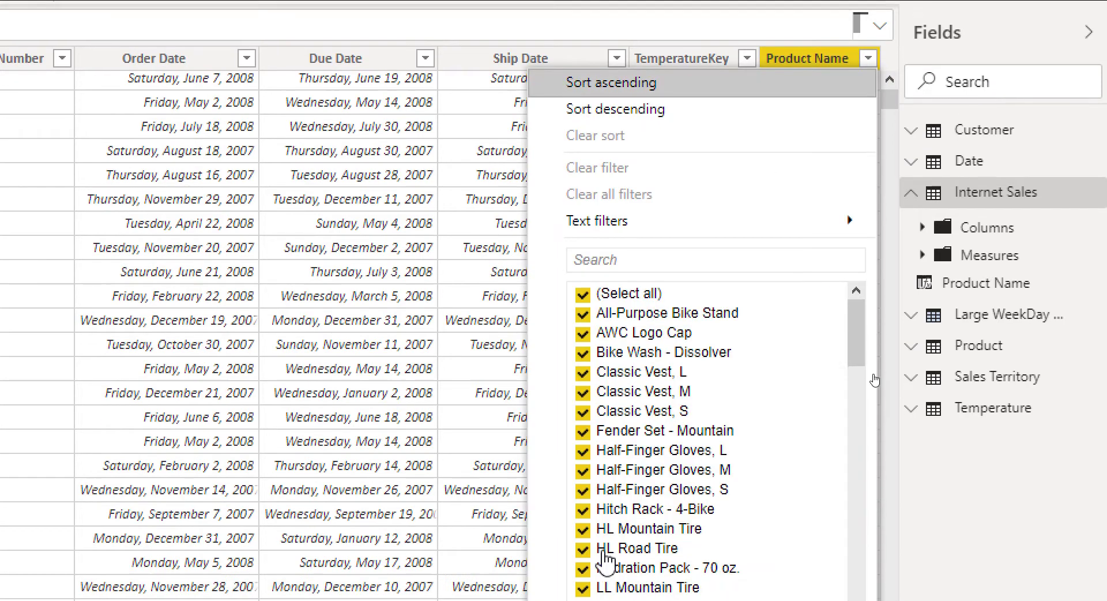
{"action": "scroll", "coordinate": [710, 496], "scroll_direction": "down", "scroll_amount": 20}
{"action": "scroll", "coordinate": [708, 495], "scroll_direction": "up", "scroll_amount": 15}
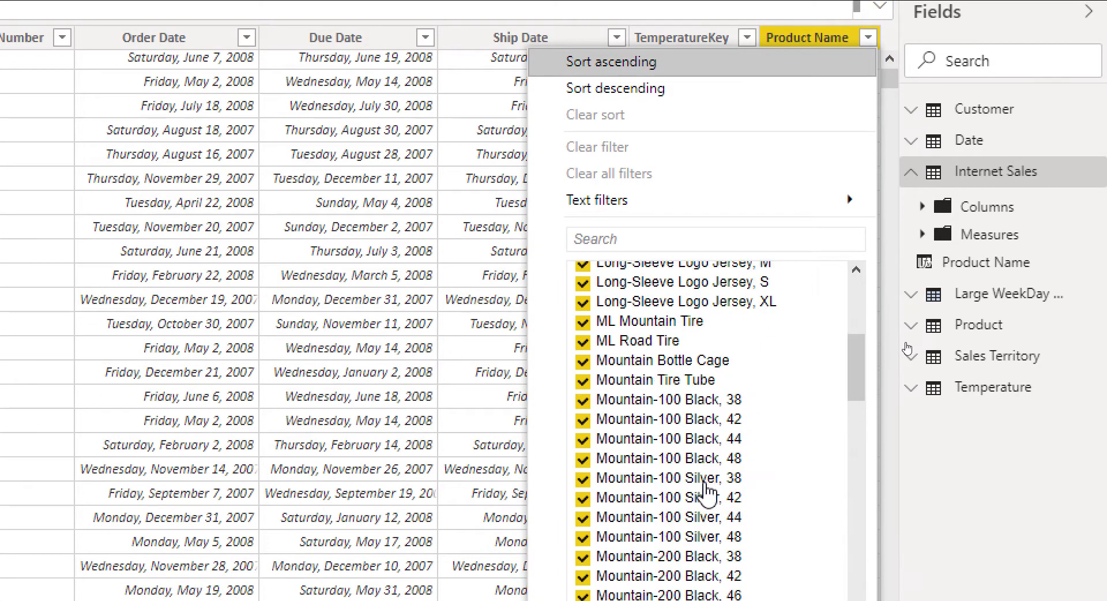
{"action": "scroll", "coordinate": [708, 495], "scroll_direction": "up", "scroll_amount": 10}
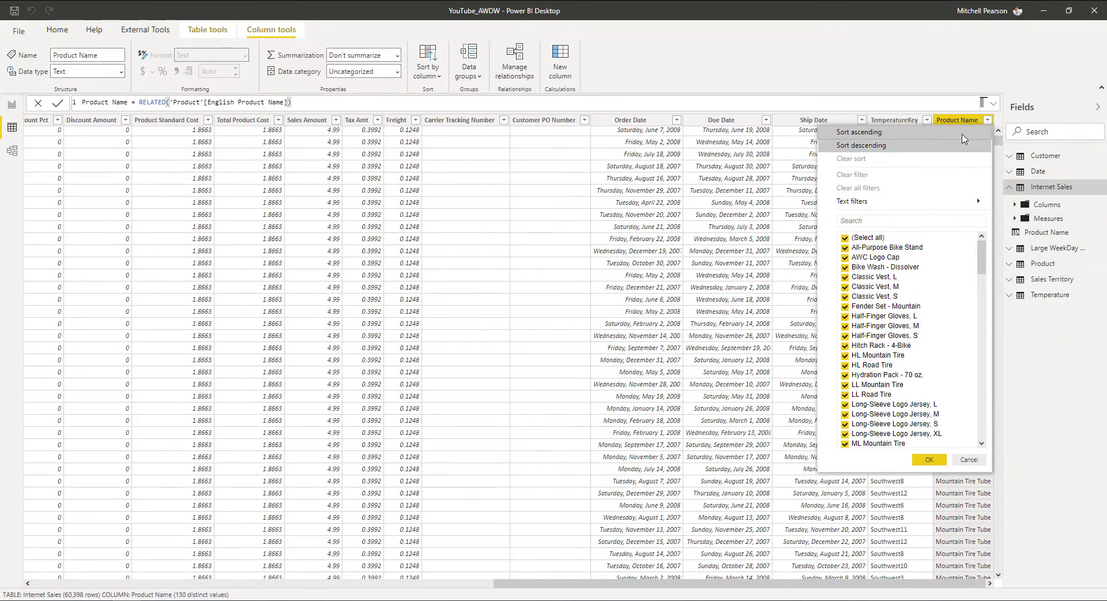
{"action": "left_click", "coordinate": [960, 132]}
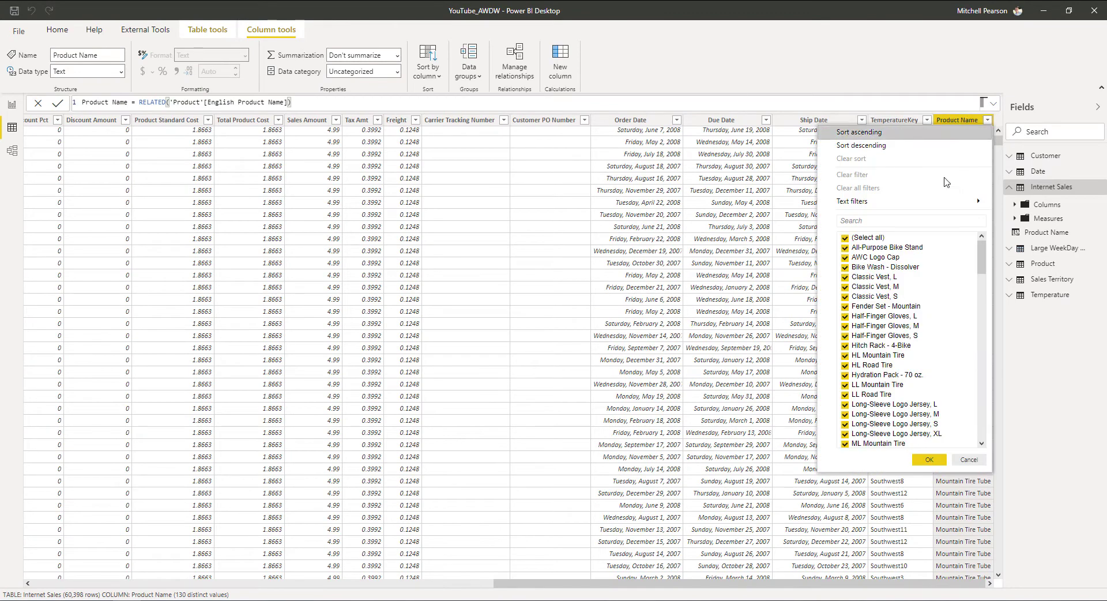
{"action": "left_click", "coordinate": [731, 54]}
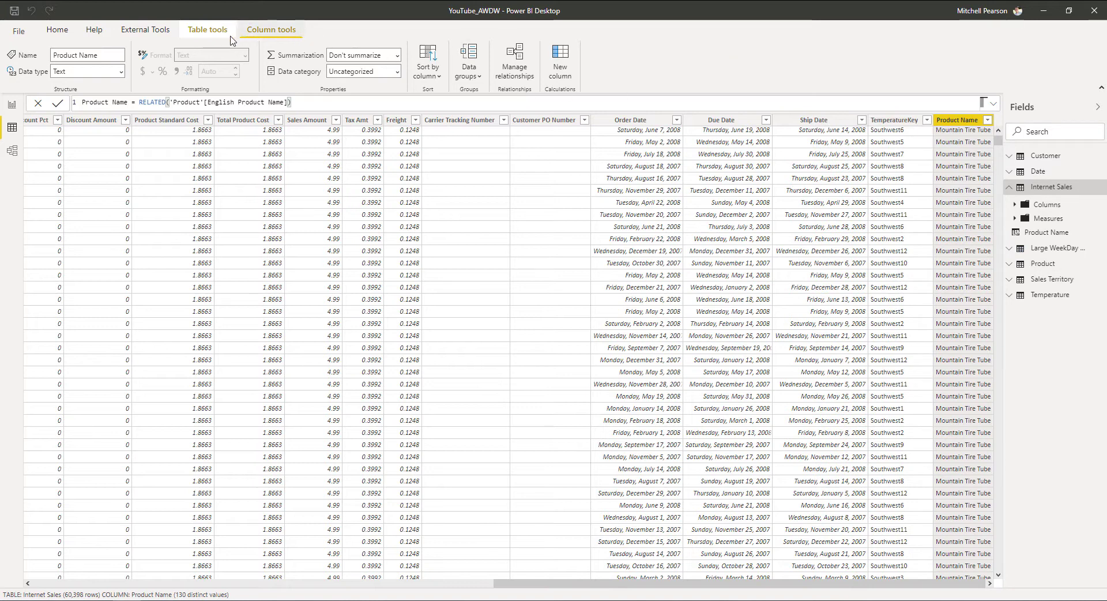
- Create a calculated table and name it Large Weekday Sales in its formula, ending with the equals sign
{"action": "left_click", "coordinate": [208, 33]}
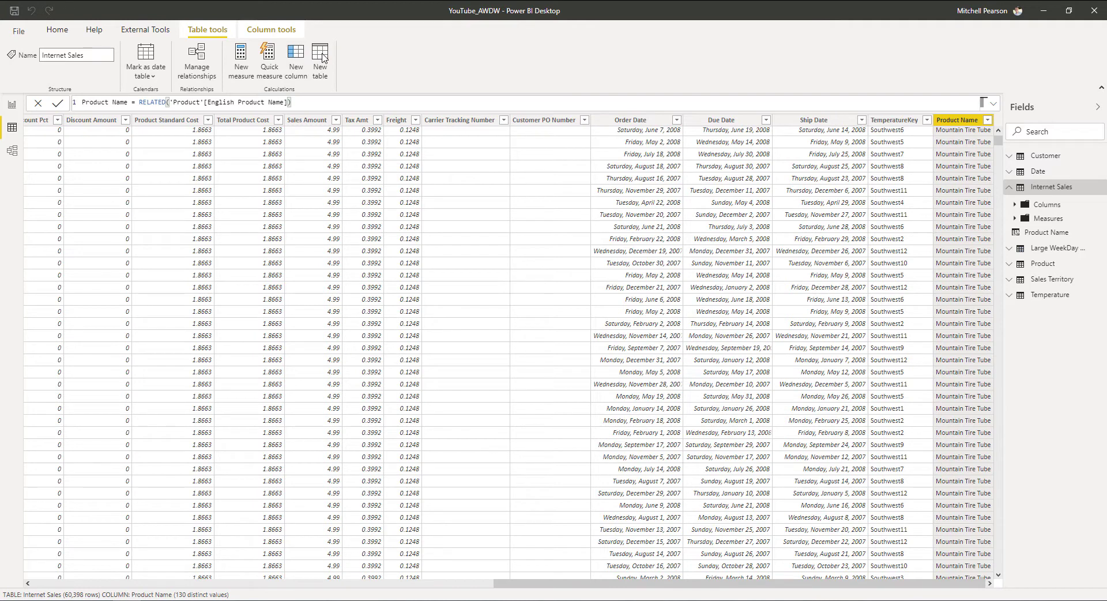
{"action": "left_click", "coordinate": [321, 57]}
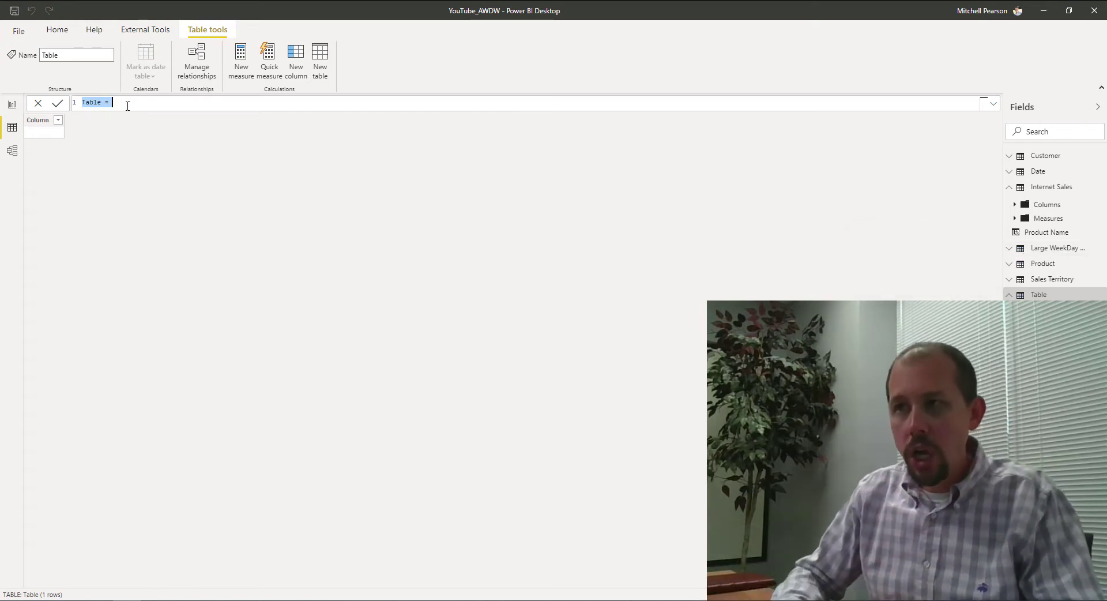
{"action": "key", "text": "BackSpace"}
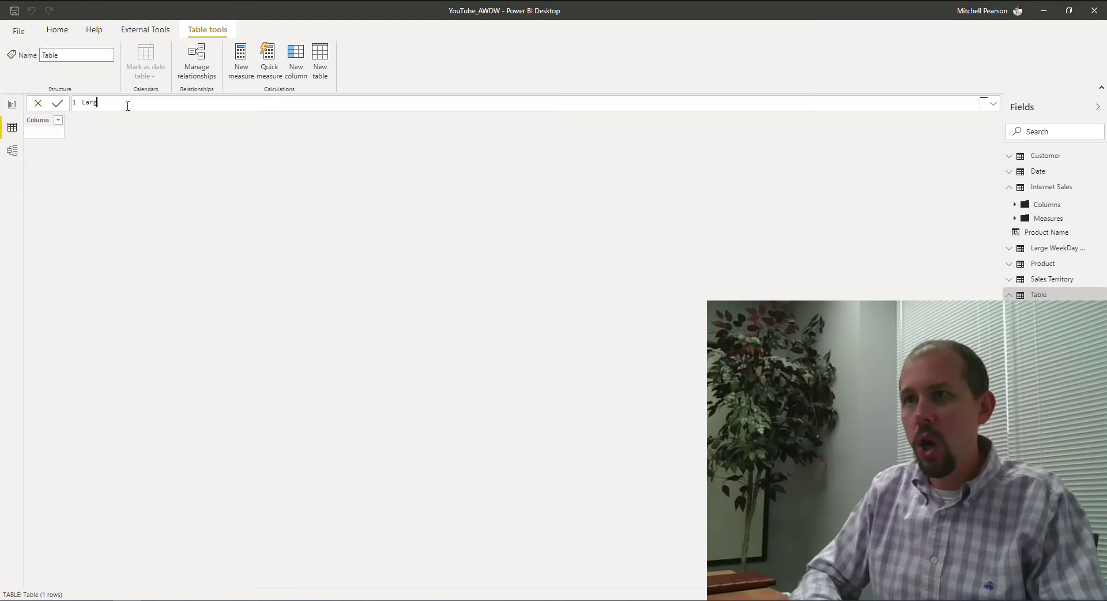
{"action": "type", "text": "Large Week"}
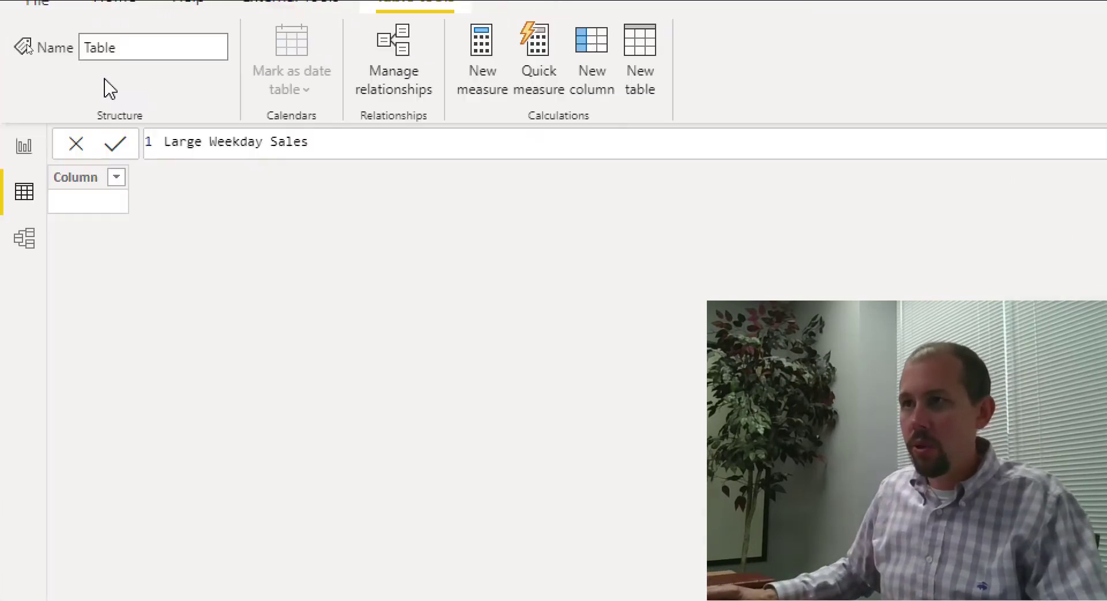
{"action": "type", "text": "day Sales"}
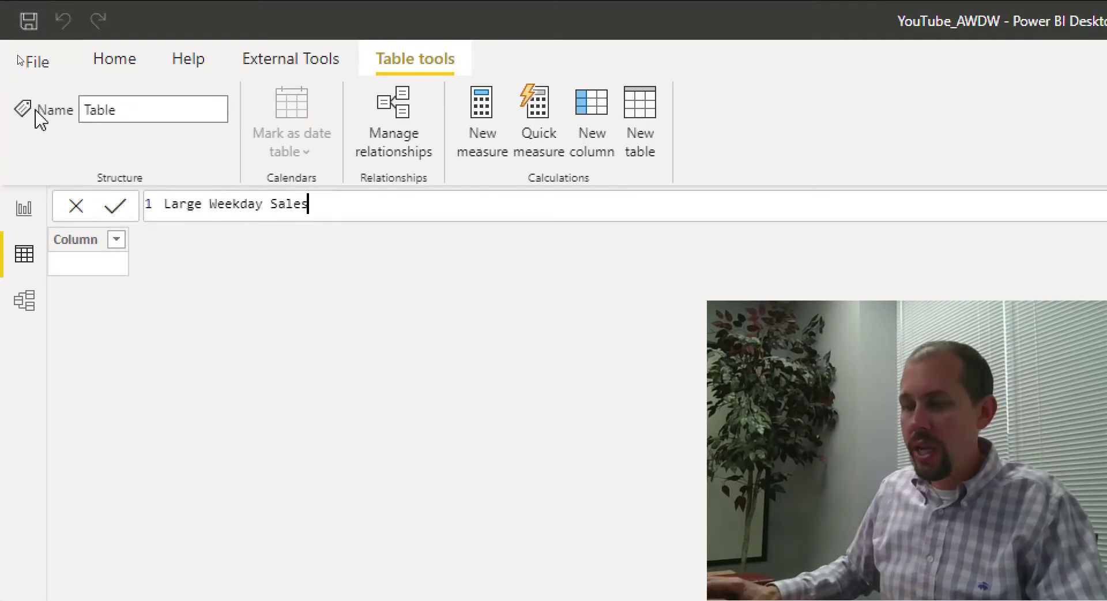
{"action": "type", "text": " ="}
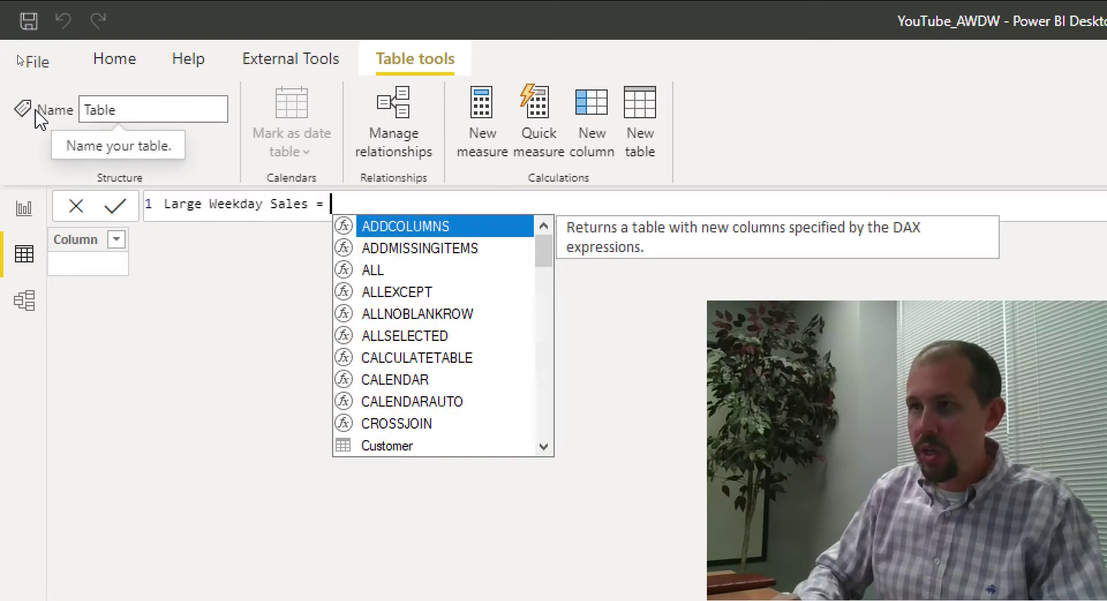
- Begin a FILTER function on a new line with 'Internet Sales' as its table argument, each part on its own line
{"action": "key", "text": "shift+Return"}
{"action": "type", "text": "FILTER("}
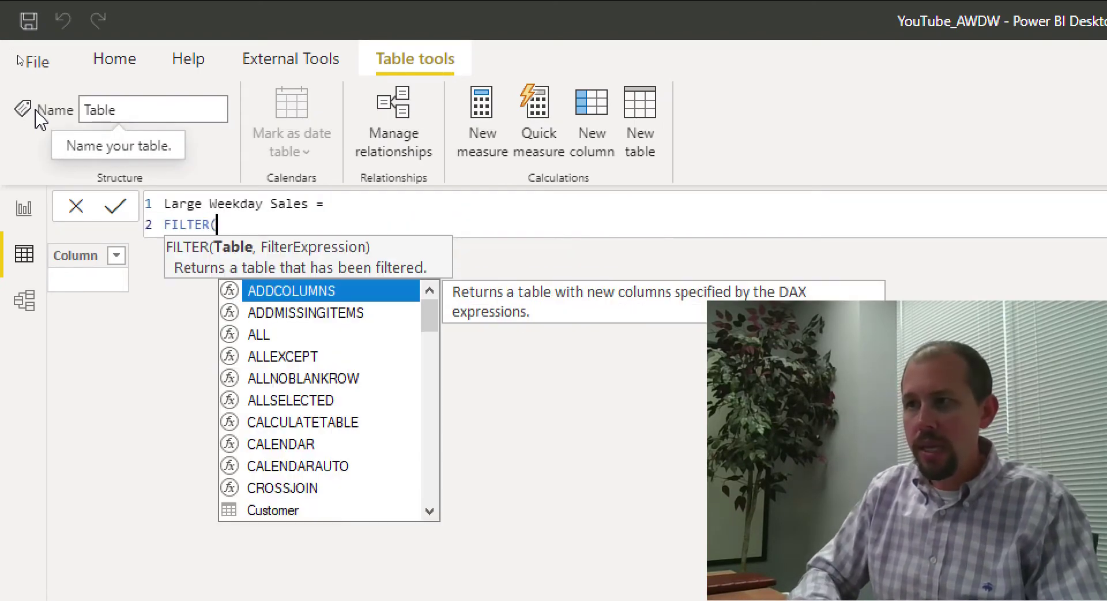
{"action": "key", "text": "shift+Return"}
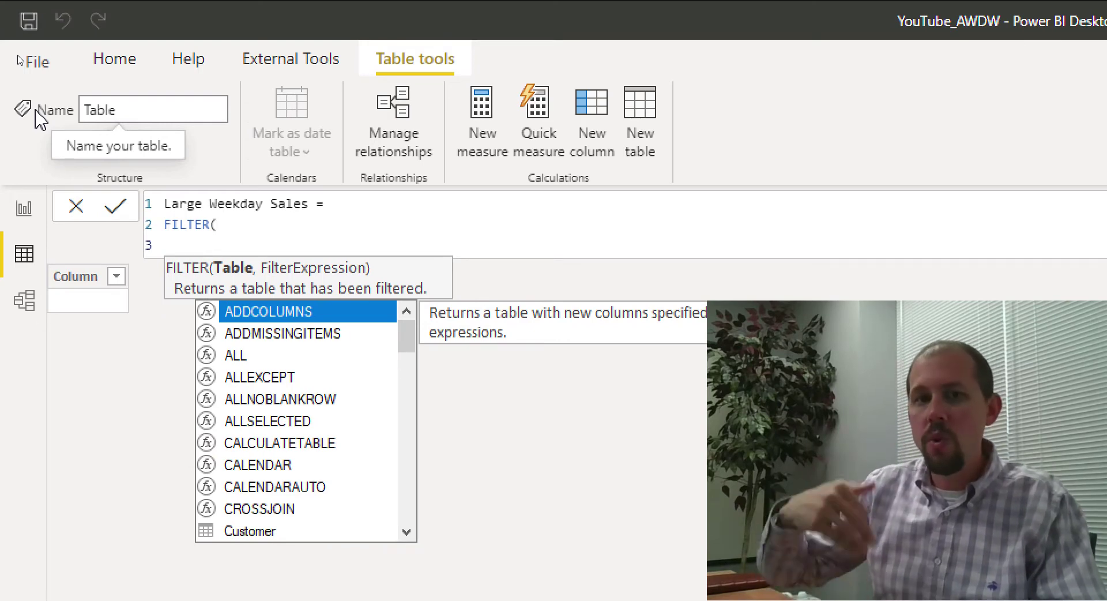
{"action": "type", "text": "'"}
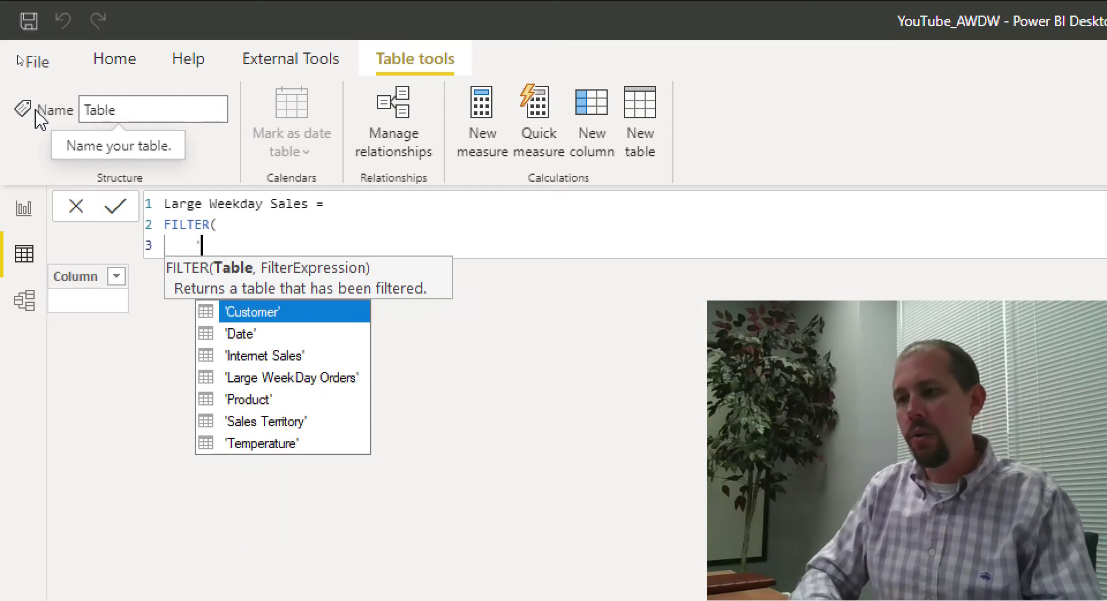
{"action": "key", "text": "Down"}
{"action": "key", "text": "Down"}
{"action": "key", "text": "Tab"}
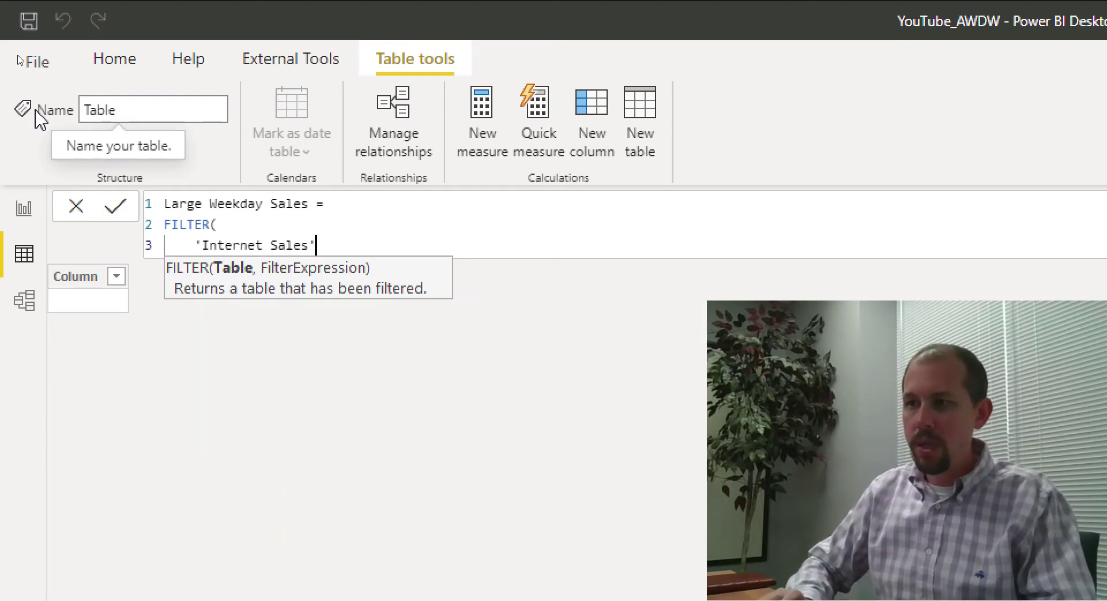
{"action": "type", "text": ","}
{"action": "key", "text": "shift+Return"}
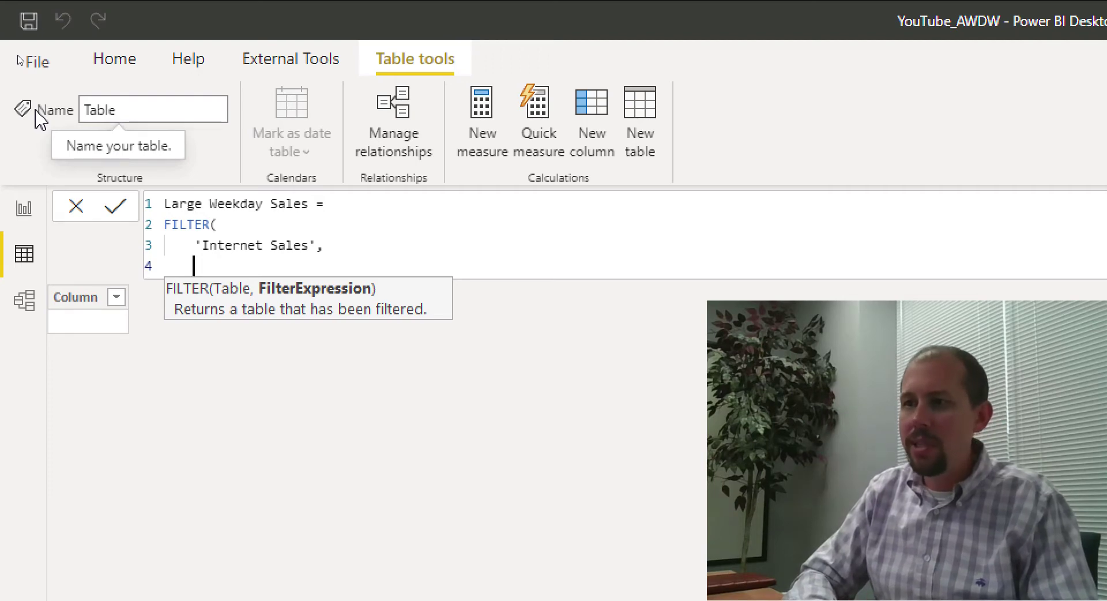
- Add 'Internet Sales'[Sales Amount] > 2000 as the first filter condition, followed by && and a new line
{"action": "type", "text": "'Inter"}
{"action": "key", "text": "Tab"}
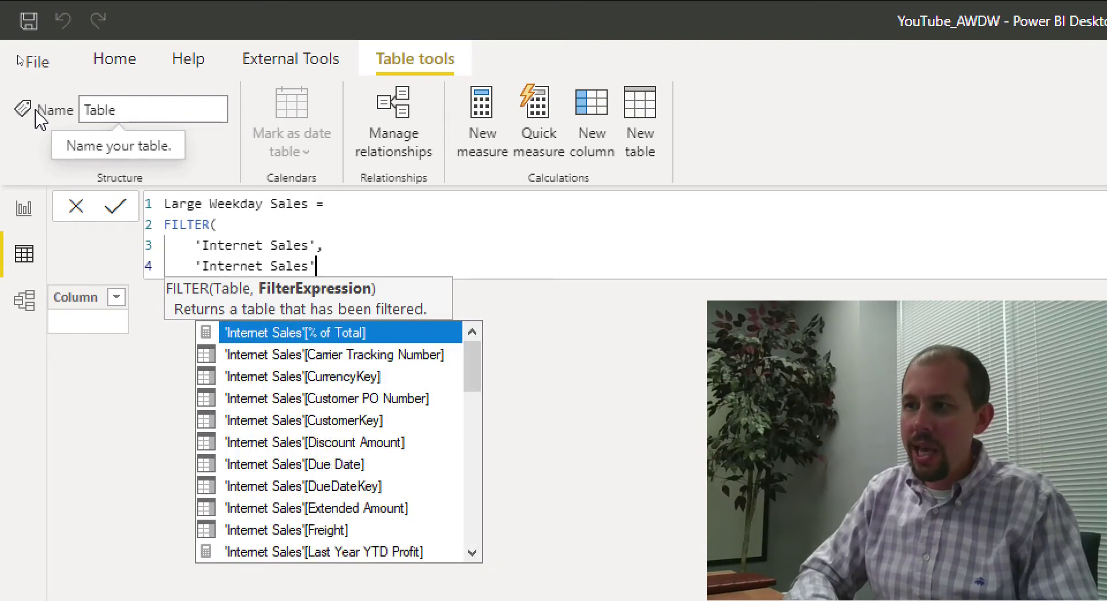
{"action": "type", "text": "[Sale"}
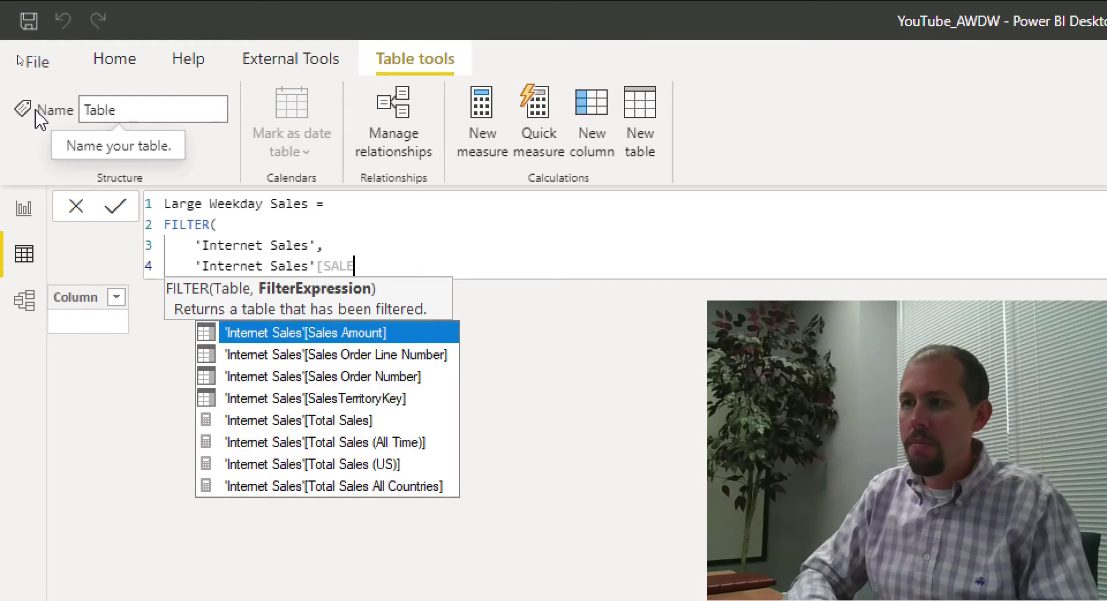
{"action": "key", "text": "Tab"}
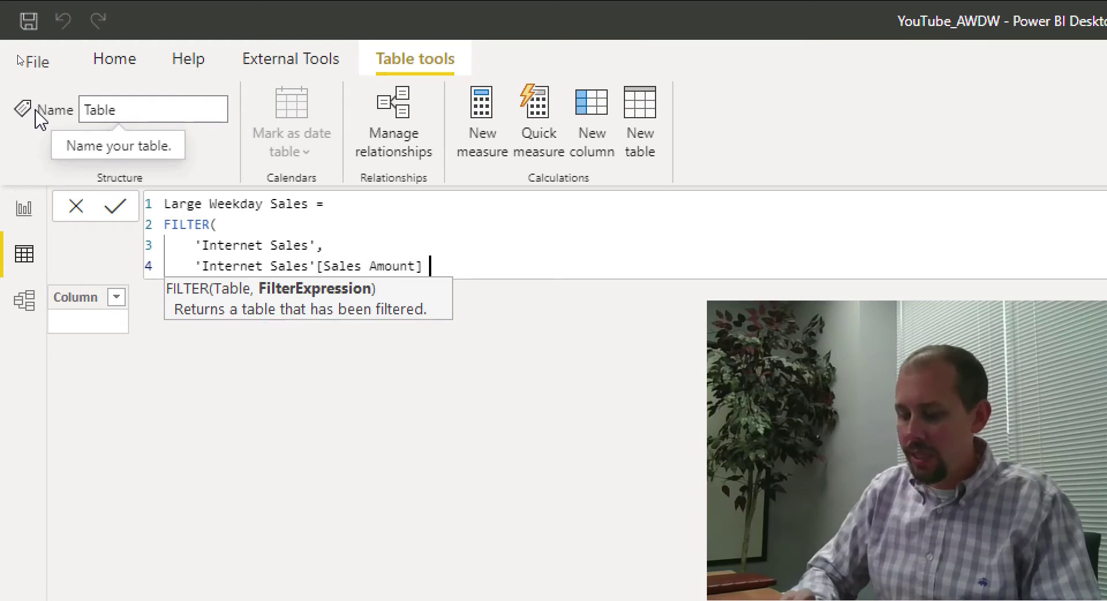
{"action": "type", "text": ">200"}
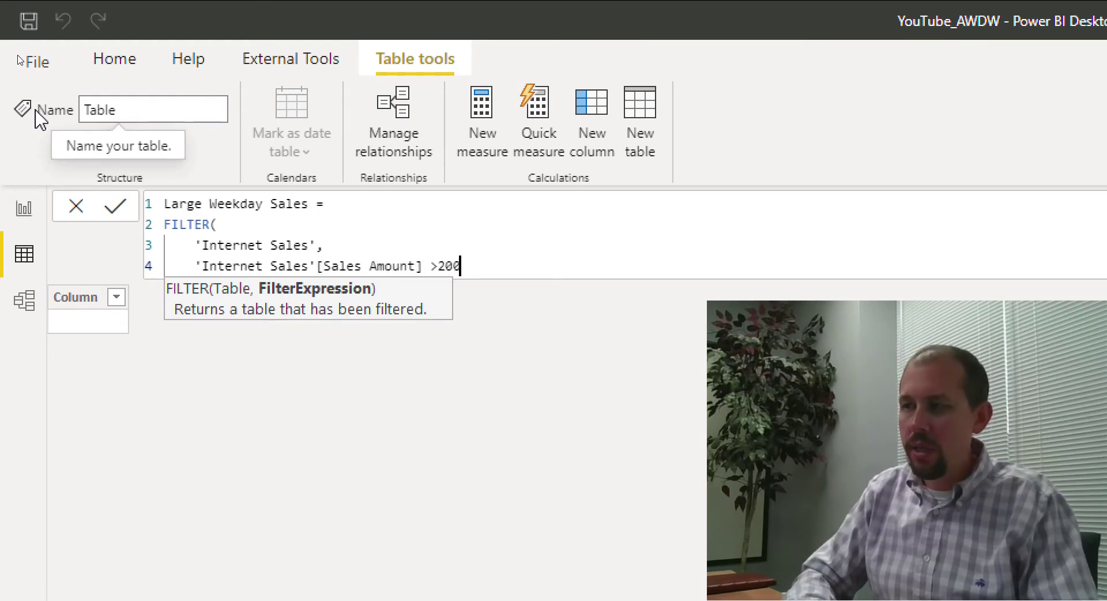
{"action": "type", "text": "0"}
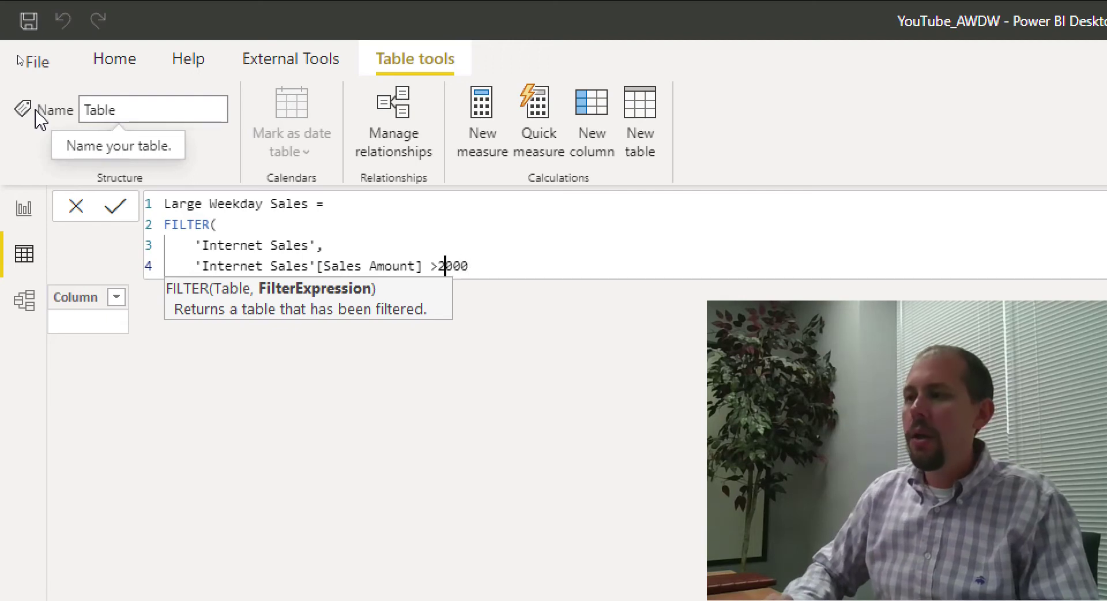
{"action": "key", "text": "Right"}
{"action": "key", "text": "Right"}
{"action": "key", "text": "Right"}
{"action": "key", "text": "Right"}
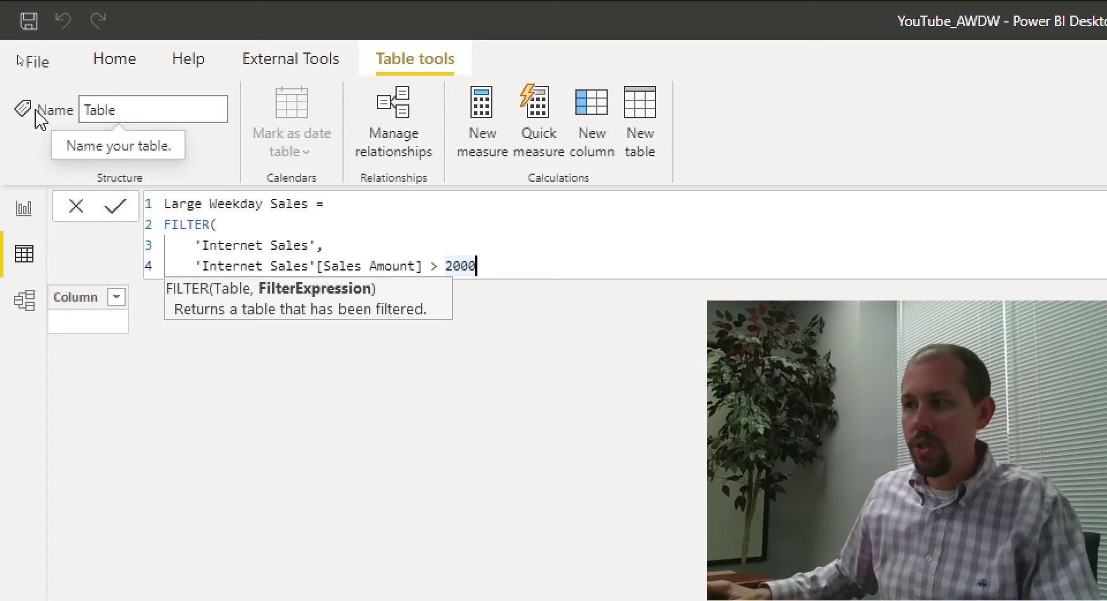
{"action": "type", "text": "&&"}
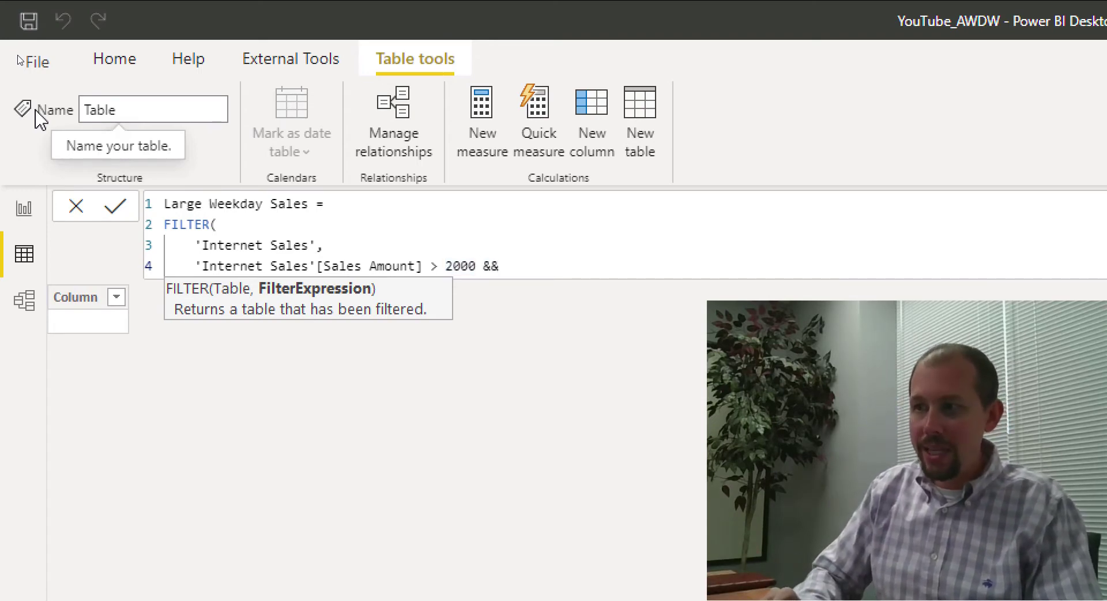
{"action": "key", "text": "shift+Return"}
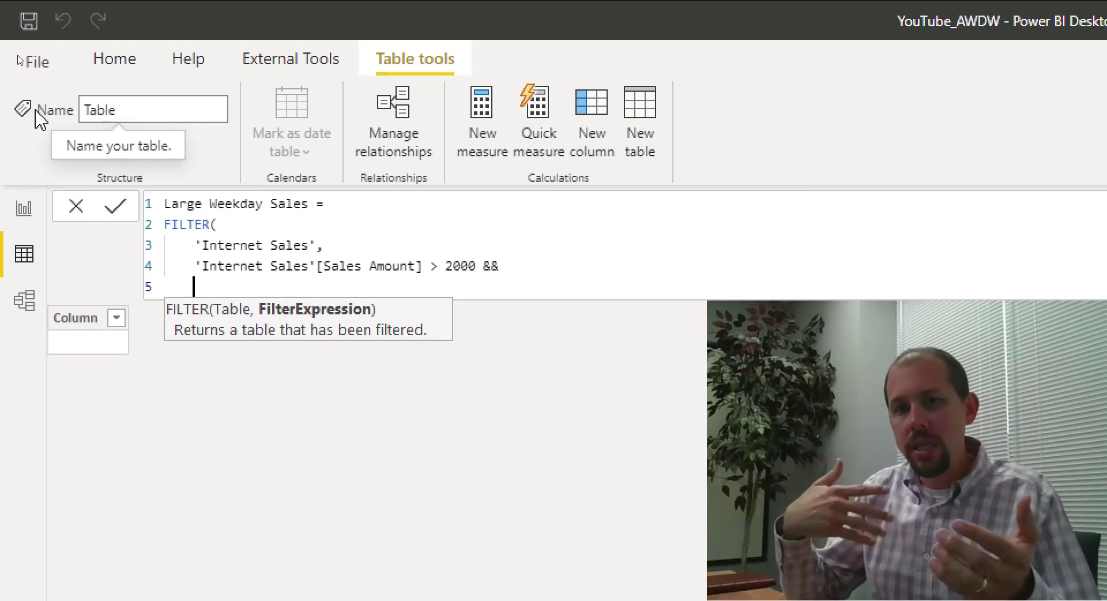
- Try to reference the 'Date' table directly in the second filter condition, then clear that text
{"action": "type", "text": "'DATE"}
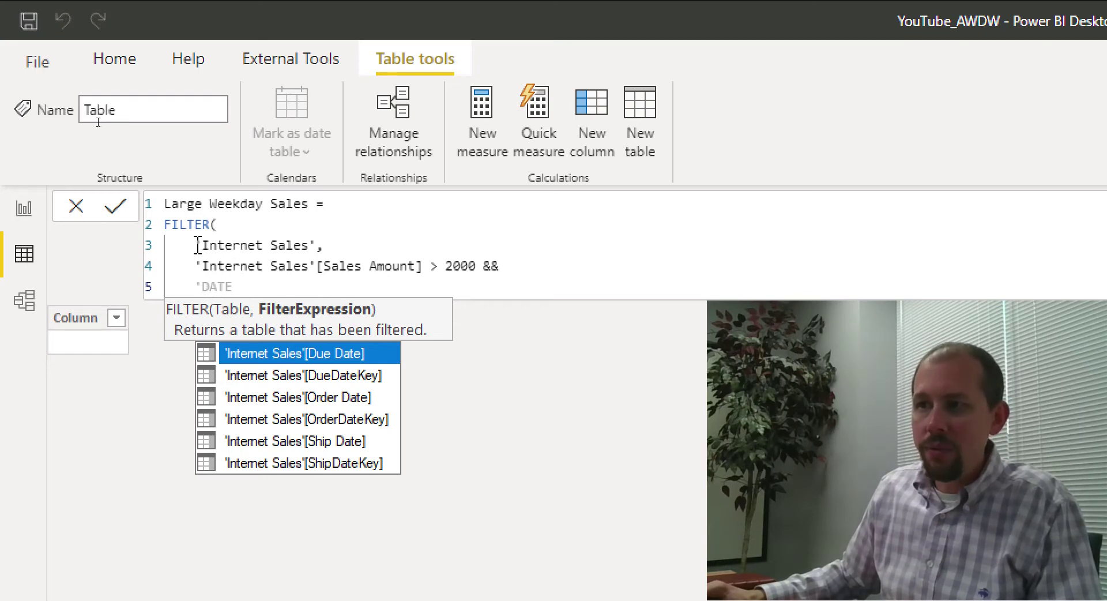
{"action": "left_click_drag", "start_coordinate": [195, 246], "coordinate": [323, 245]}
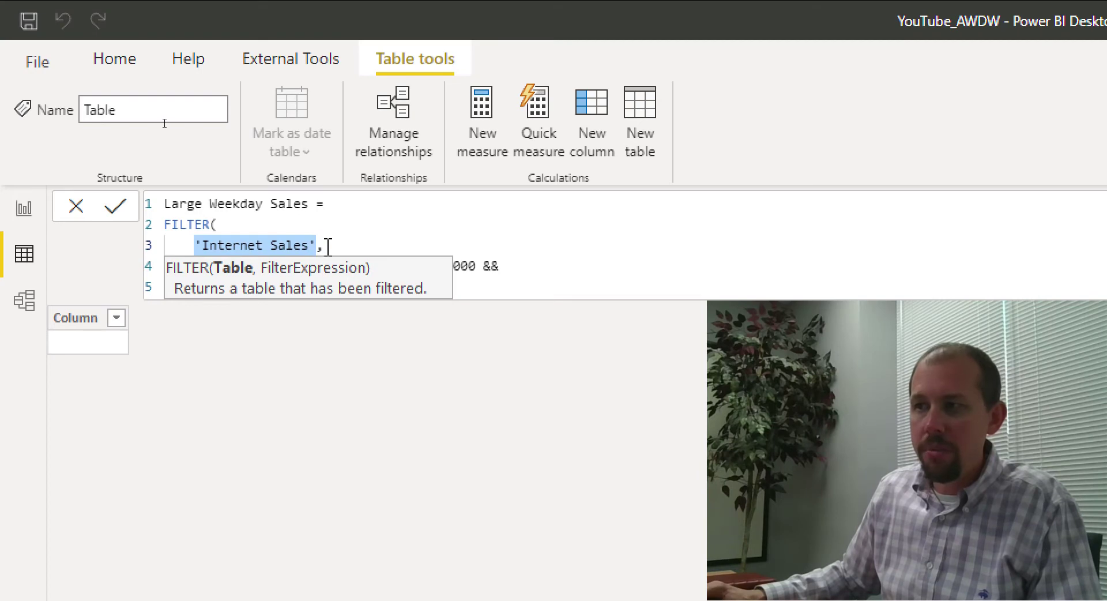
{"action": "left_click", "coordinate": [327, 244]}
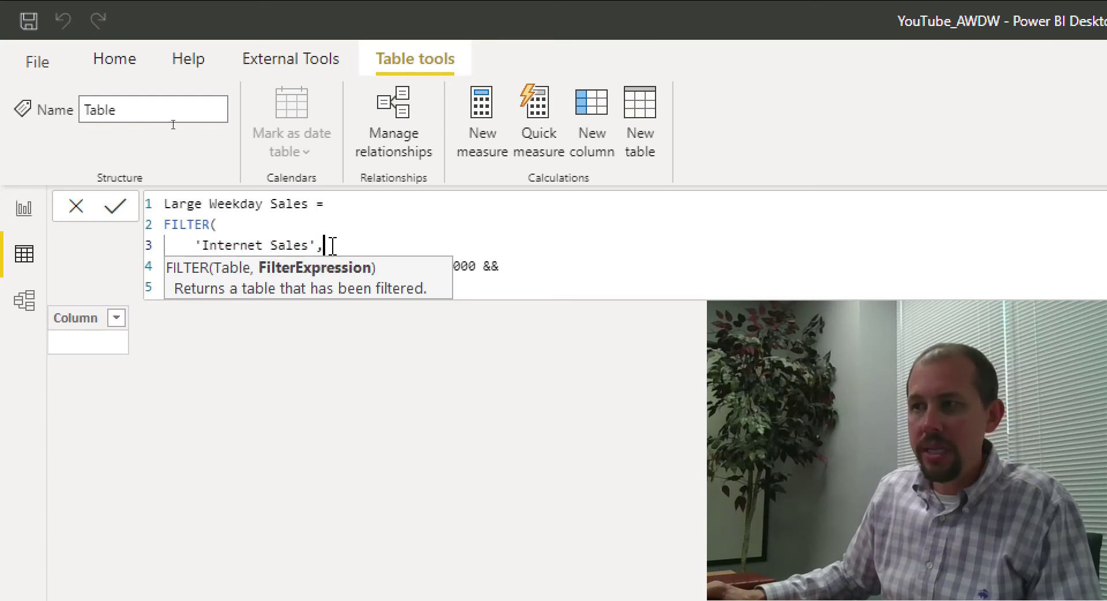
{"action": "left_click", "coordinate": [591, 290]}
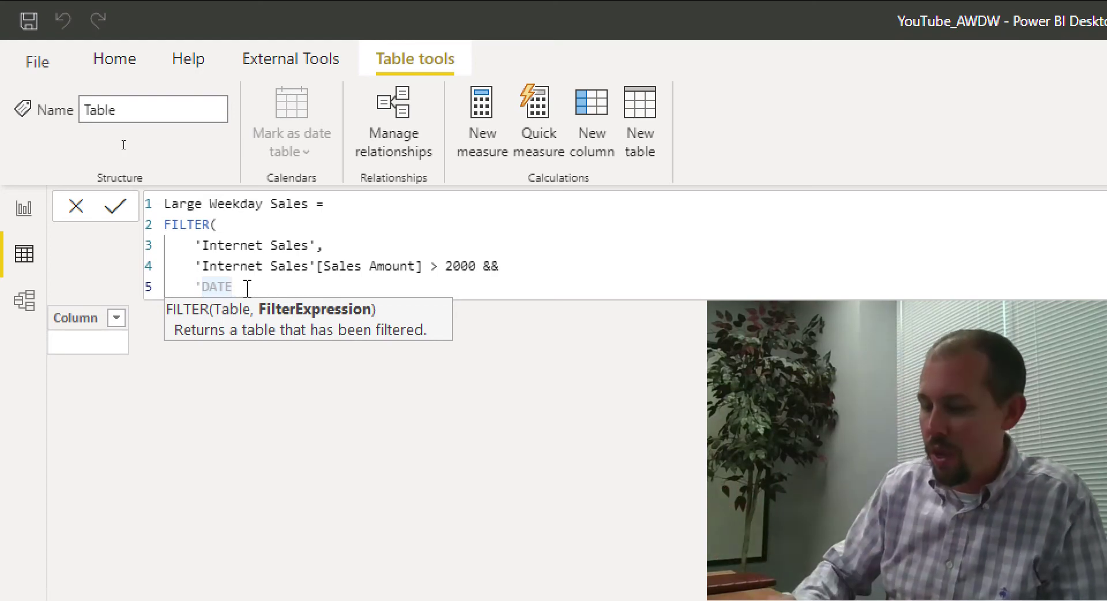
{"action": "key", "text": "BackSpace"}
{"action": "key", "text": "BackSpace"}
{"action": "key", "text": "BackSpace"}
{"action": "key", "text": "BackSpace"}
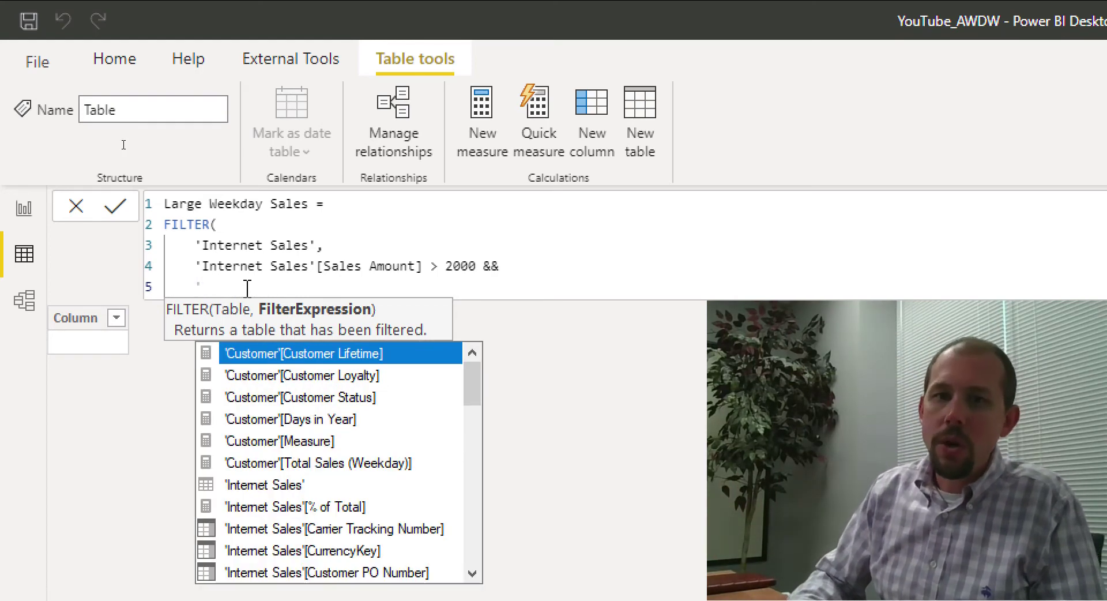
{"action": "key", "text": "BackSpace"}
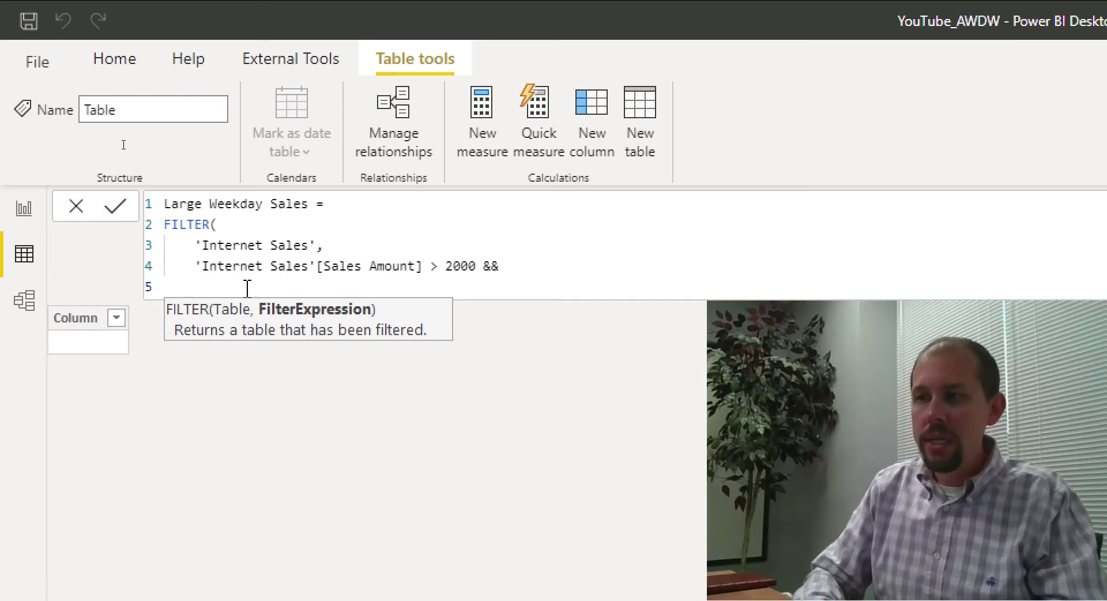
- Start the second filter condition with RELATED('Date'[Day Number Of Week]), closing the RELATED function's parenthesis
{"action": "type", "text": "RELATED("}
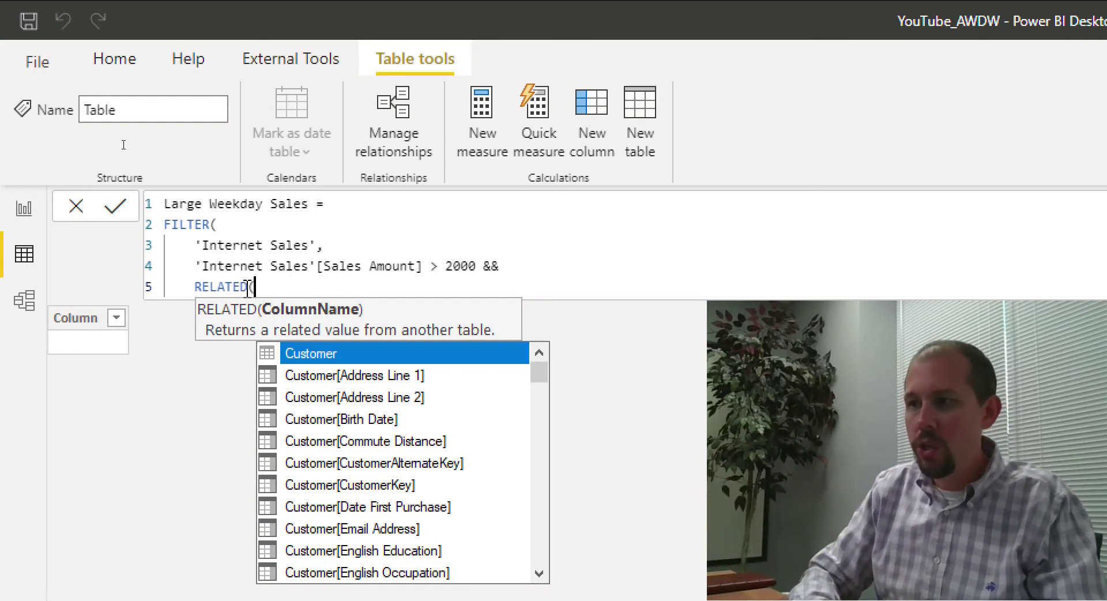
{"action": "type", "text": "'DATE"}
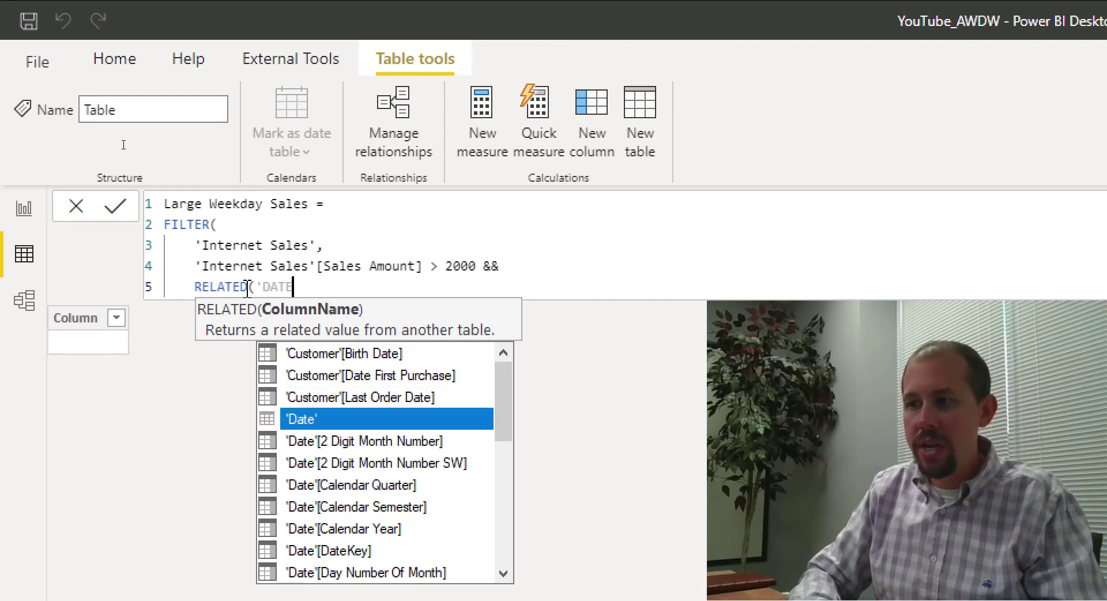
{"action": "key", "text": "Tab"}
{"action": "type", "text": "["}
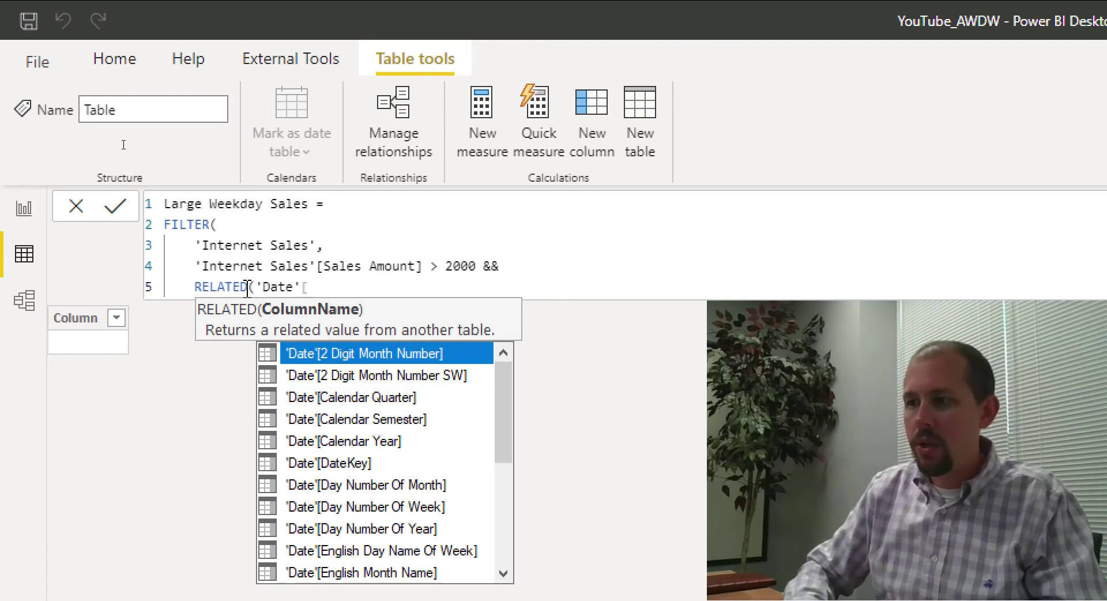
{"action": "key", "text": "Down"}
{"action": "key", "text": "Down"}
{"action": "key", "text": "Down"}
{"action": "key", "text": "Down"}
{"action": "key", "text": "Down"}
{"action": "key", "text": "Down"}
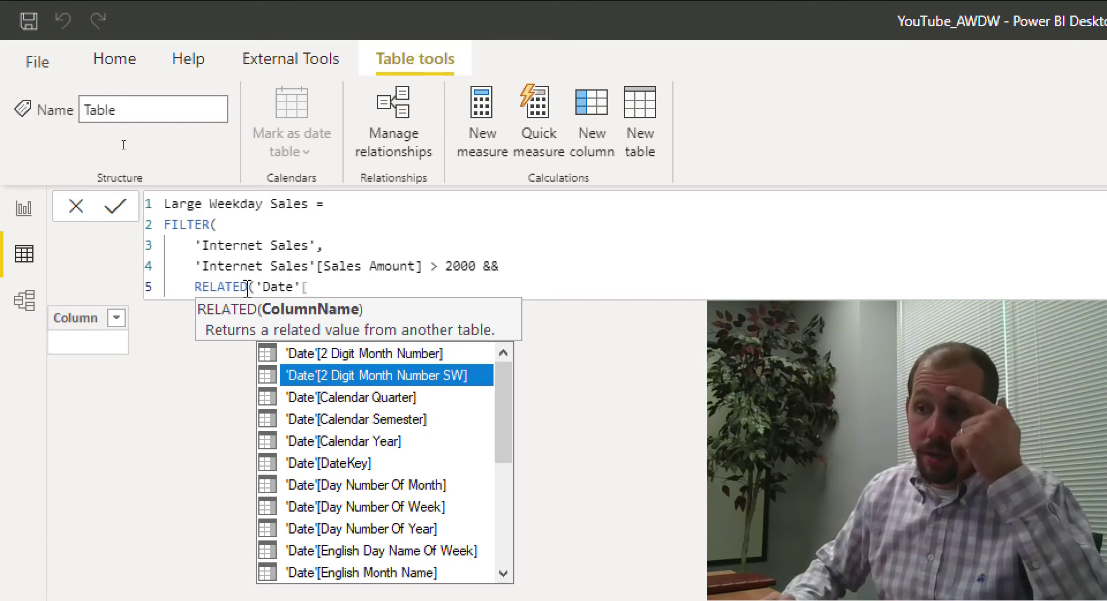
{"action": "key", "text": "Down"}
{"action": "key", "text": "Tab"}
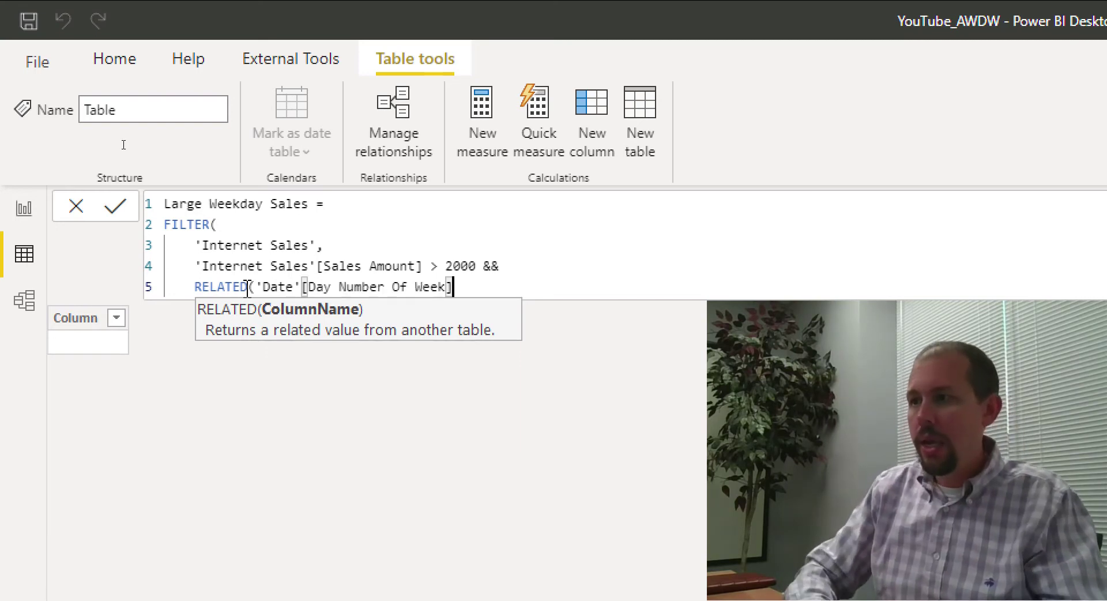
{"action": "type", "text": ")"}
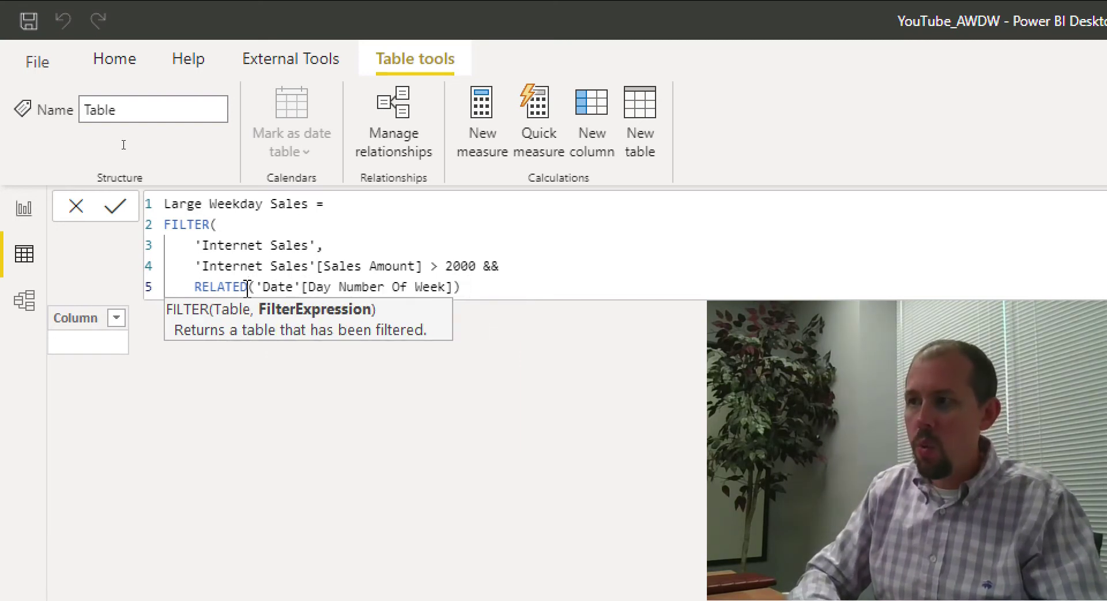
- Complete the second condition with IN {2,3,4,5,6}, close the FILTER function and commit the calculated table's formula
{"action": "type", "text": " IN"}
{"action": "key", "text": "BackSpace"}
{"action": "key", "text": "BackSpace"}
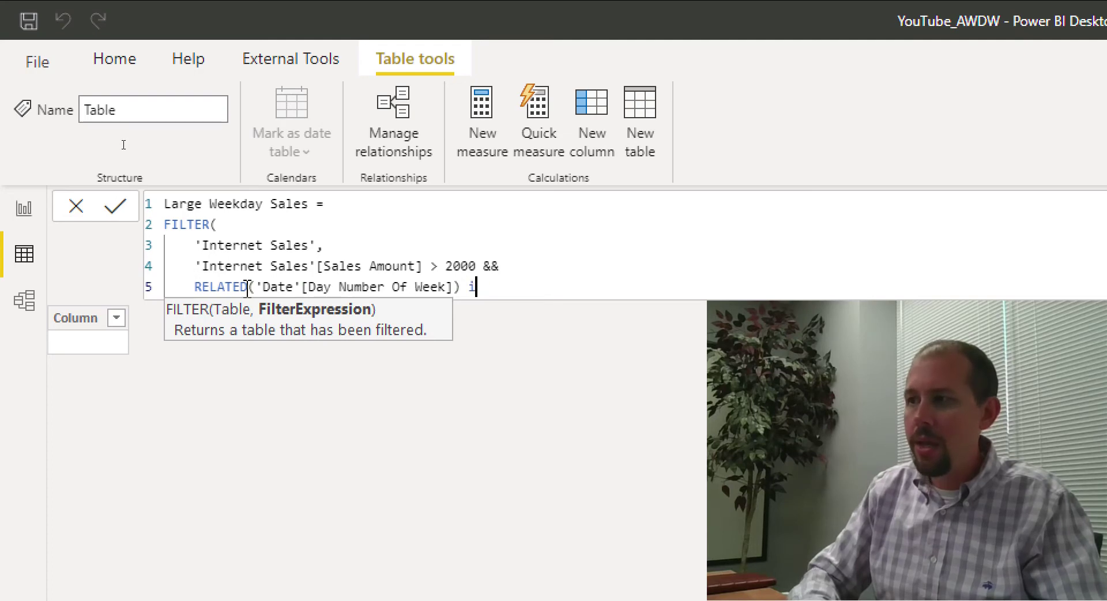
{"action": "type", "text": "IN"}
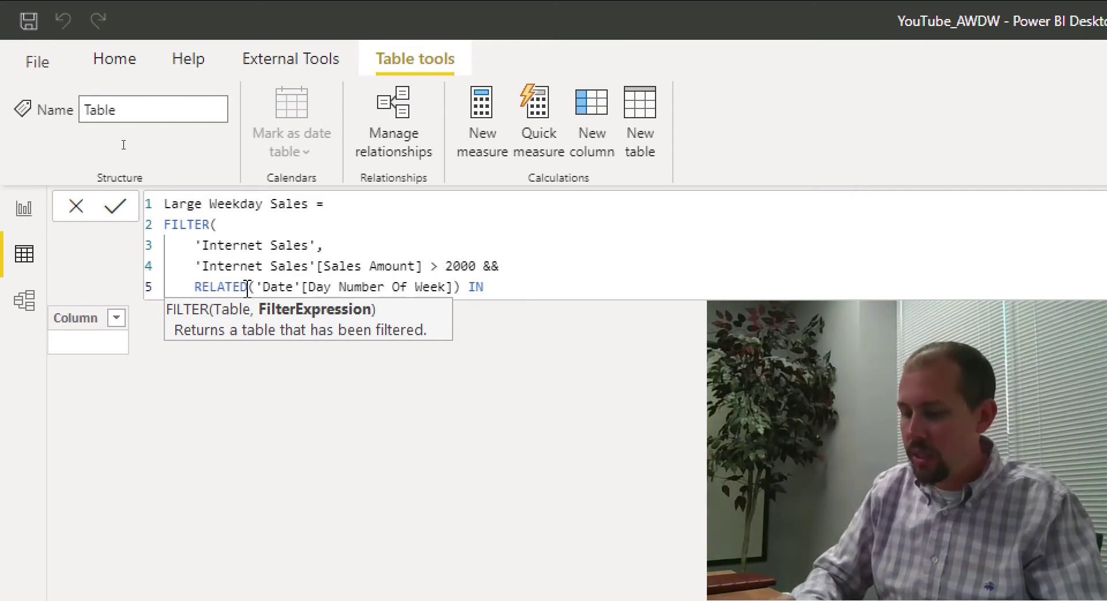
{"action": "type", "text": "{"}
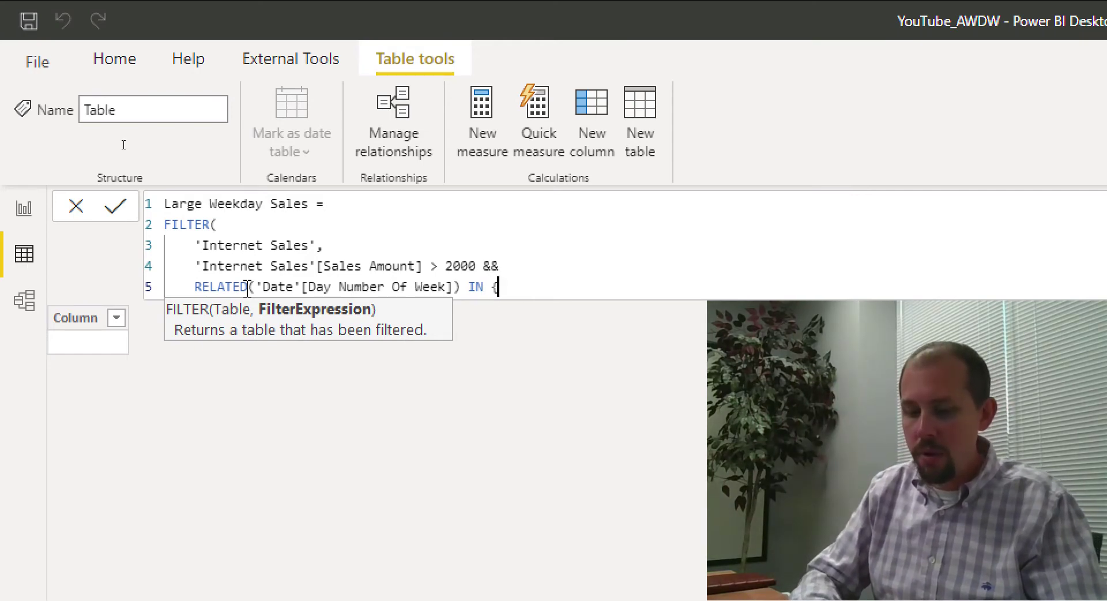
{"action": "type", "text": "2,3,"}
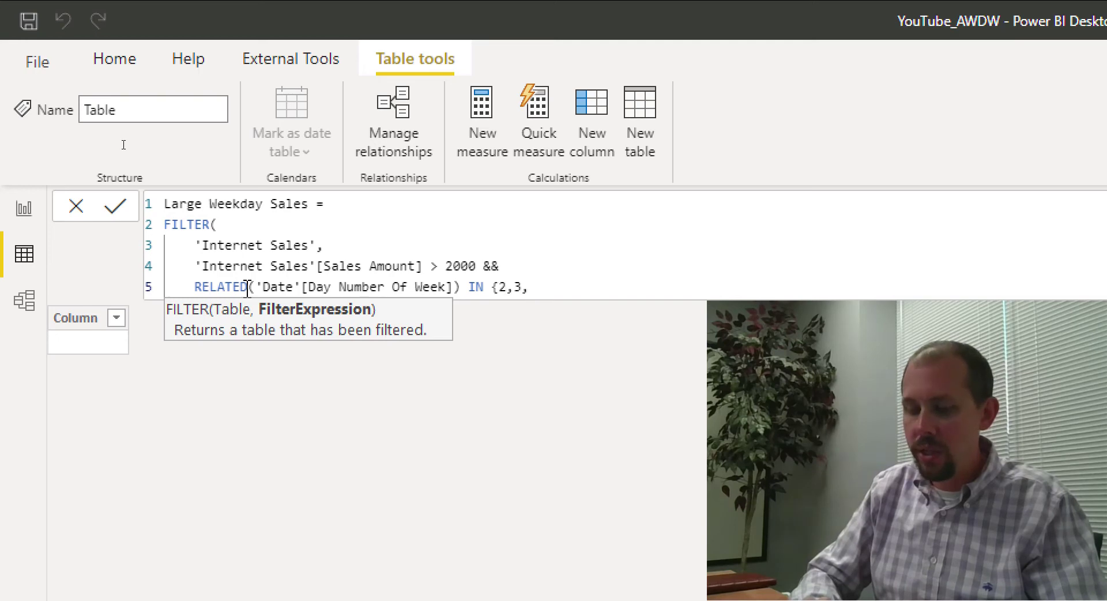
{"action": "type", "text": "4,5,"}
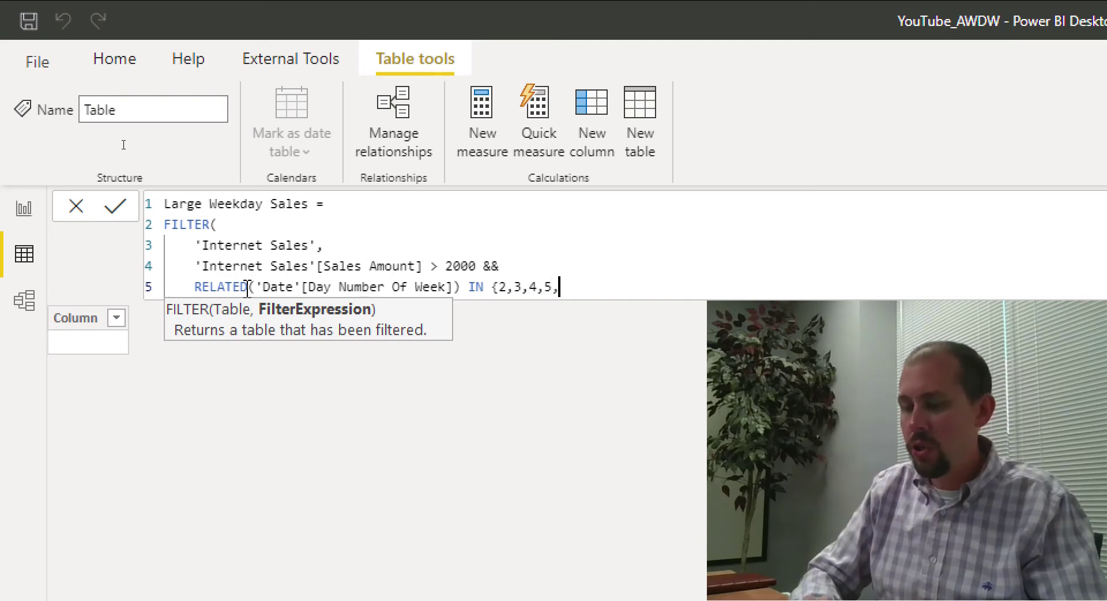
{"action": "type", "text": "6})"}
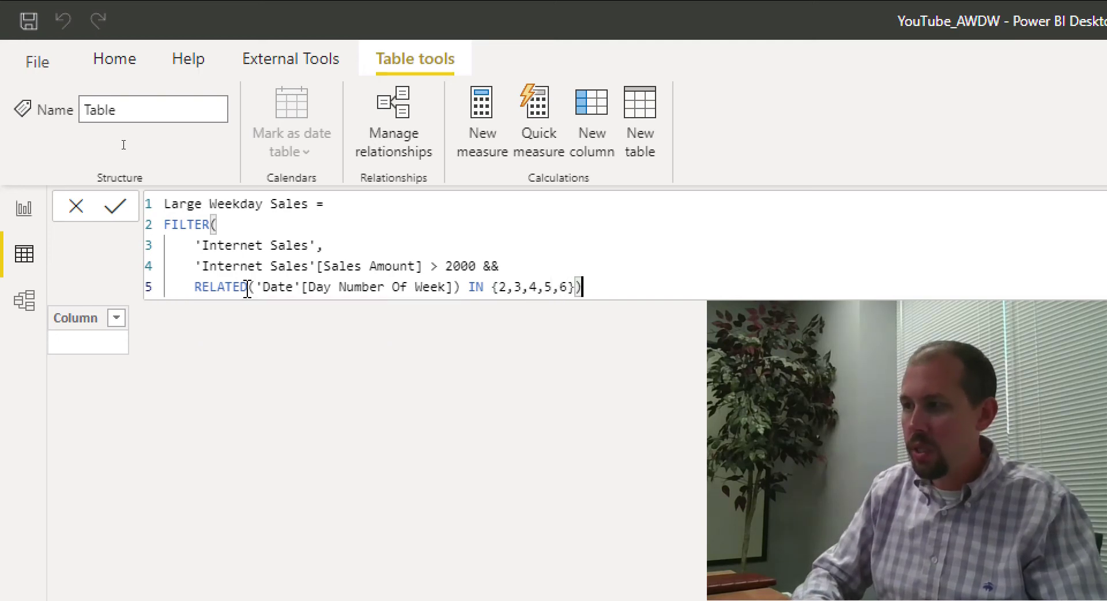
{"action": "key", "text": "Left"}
{"action": "key", "text": "End"}
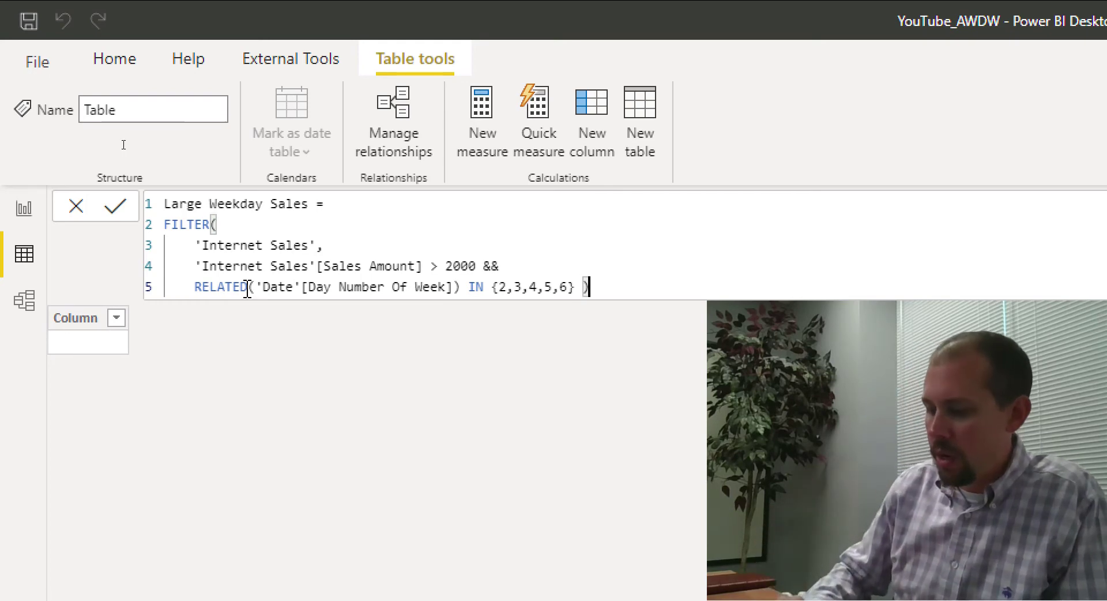
{"action": "key", "text": "Return"}
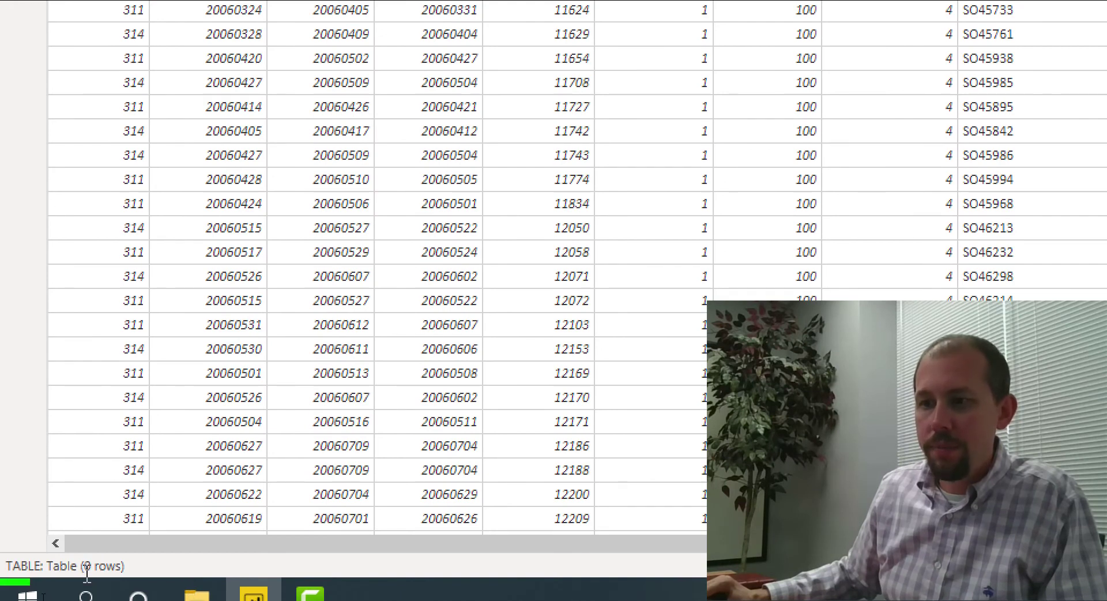
- Select the OrderDateKey column in the resulting table, then return to the report view's Row Context page
{"action": "left_click", "coordinate": [179, 445]}
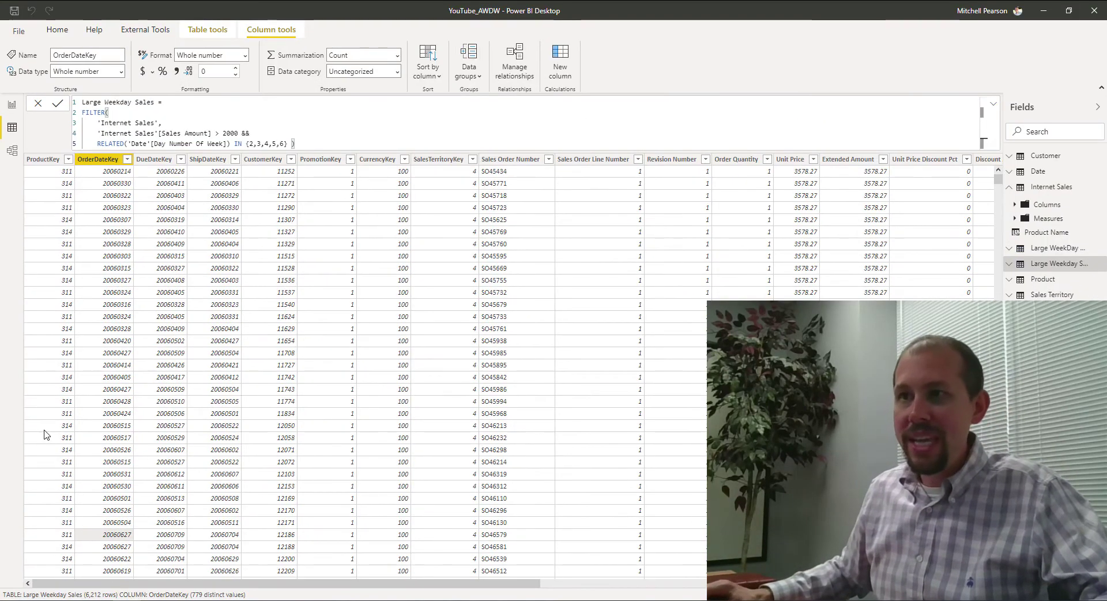
{"action": "left_click", "coordinate": [13, 108]}
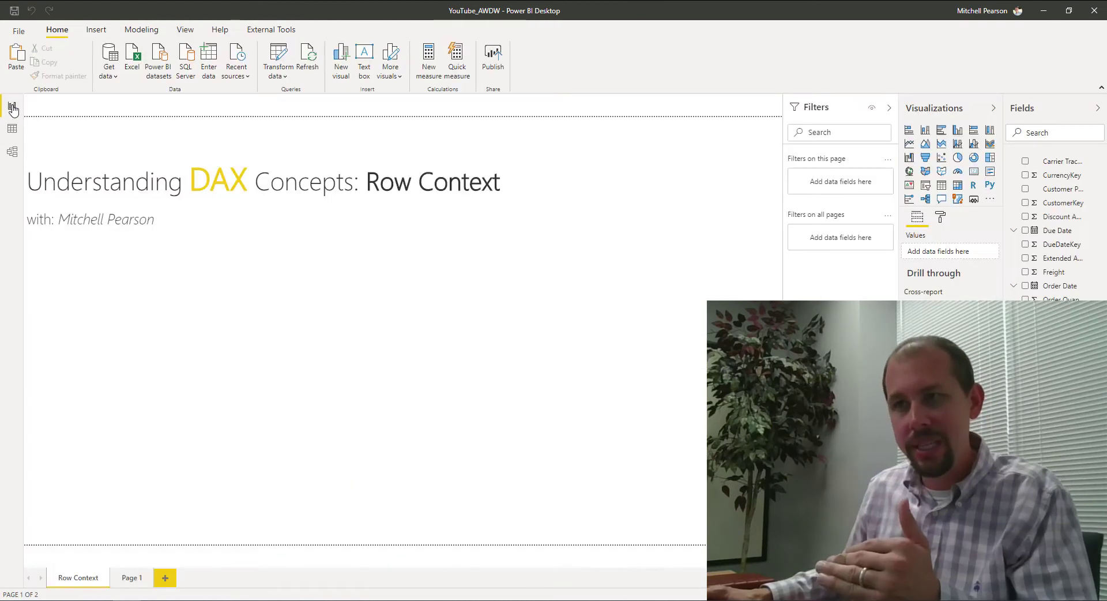